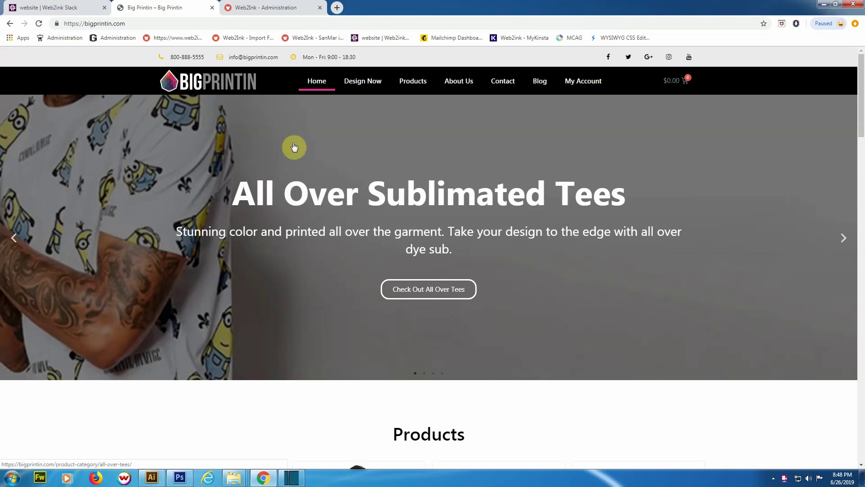
Scroll through the BigPrintin home page, then go to the Design Now designer page
{"action": "scroll", "coordinate": [558, 421], "scroll_direction": "down", "scroll_amount": 7}
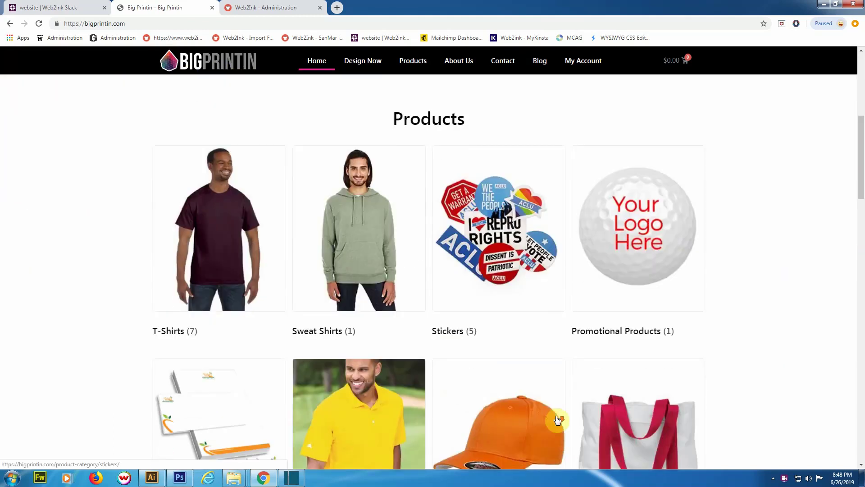
{"action": "scroll", "coordinate": [558, 420], "scroll_direction": "down", "scroll_amount": 14}
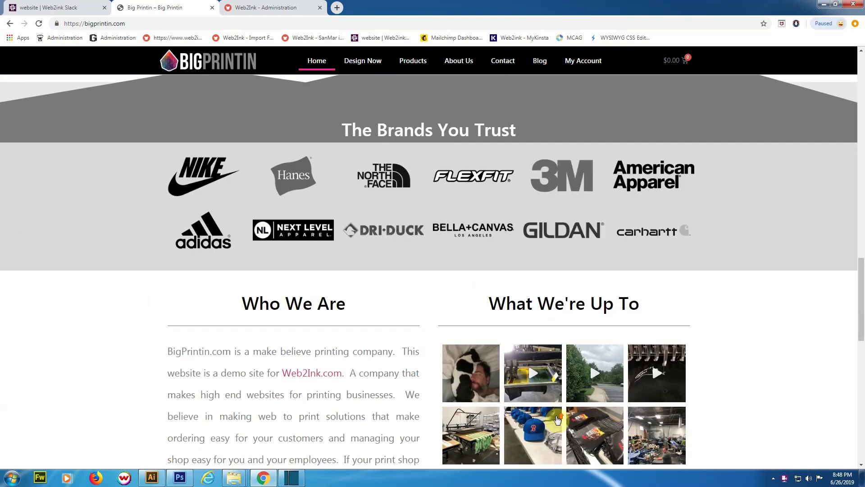
{"action": "scroll", "coordinate": [558, 419], "scroll_direction": "up", "scroll_amount": 20}
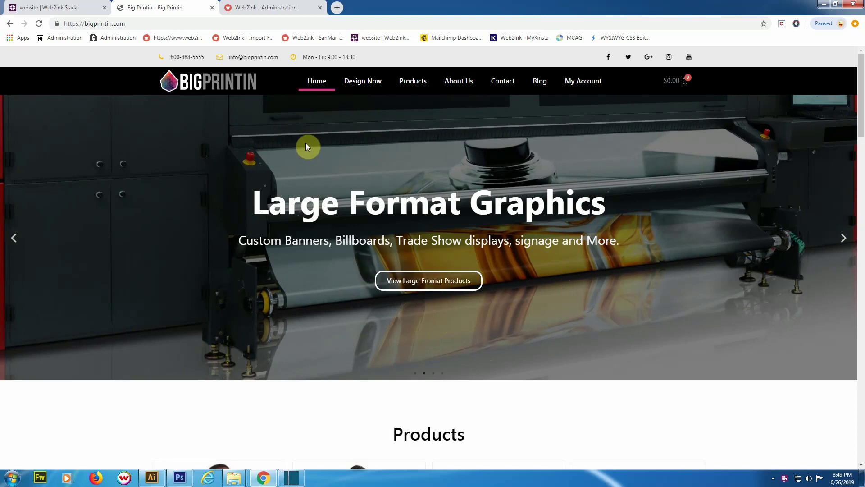
{"action": "left_click", "coordinate": [368, 78]}
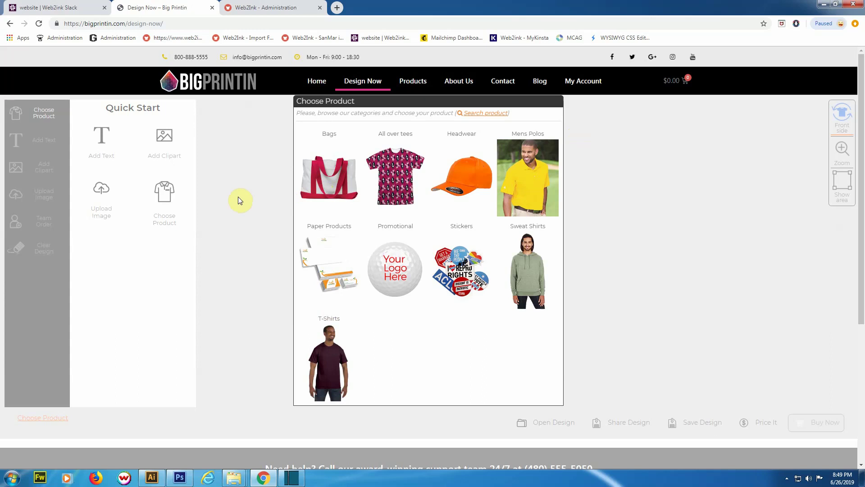
Return to the BigPrintin home page using the BIGPRINTIN logo
{"action": "left_click", "coordinate": [215, 84]}
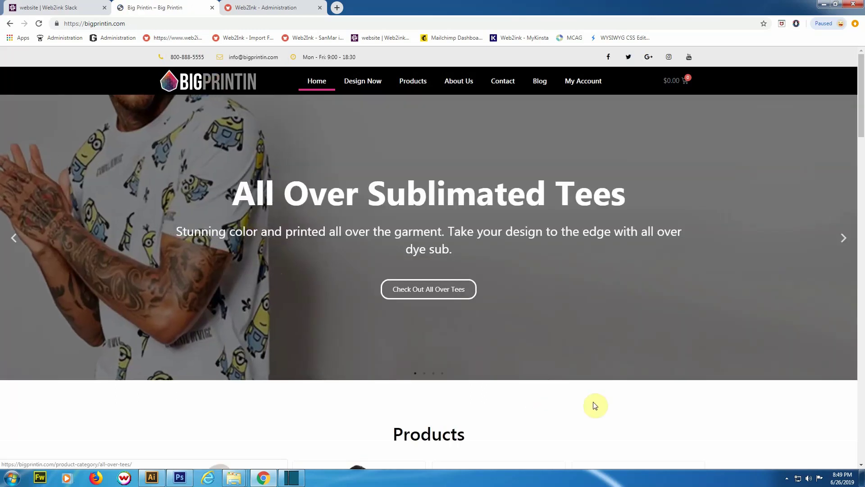
Browse the T-Shirts category and open the Ultra Cotton T-Shirt product page
{"action": "scroll", "coordinate": [584, 399], "scroll_direction": "down", "scroll_amount": 8}
{"action": "scroll", "coordinate": [593, 303], "scroll_direction": "up", "scroll_amount": 1}
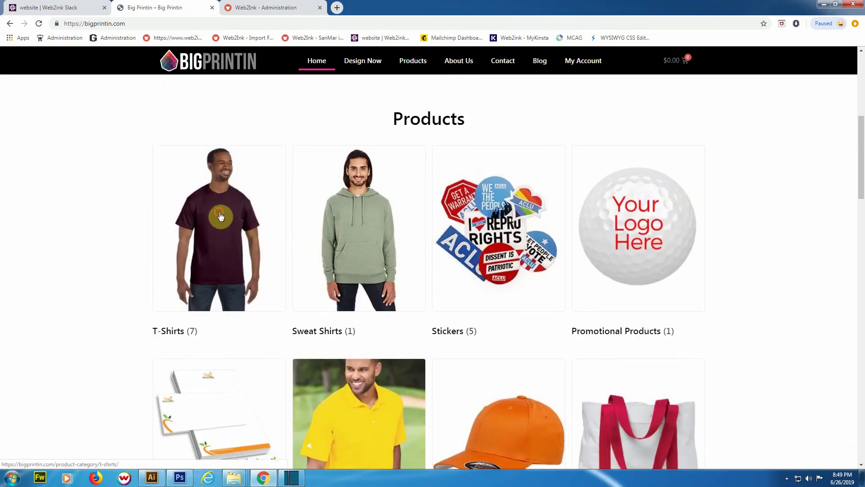
{"action": "left_click", "coordinate": [220, 216]}
{"action": "scroll", "coordinate": [583, 198], "scroll_direction": "down", "scroll_amount": 2}
{"action": "scroll", "coordinate": [583, 198], "scroll_direction": "down", "scroll_amount": 7}
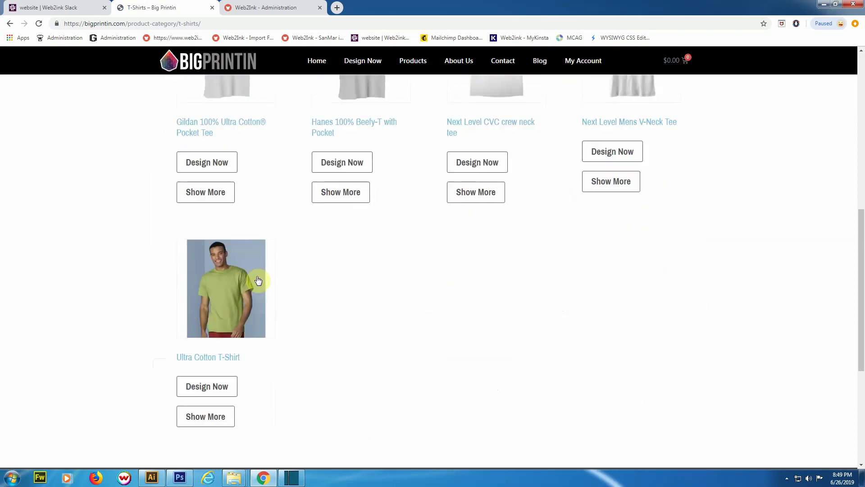
{"action": "scroll", "coordinate": [340, 350], "scroll_direction": "down", "scroll_amount": 1}
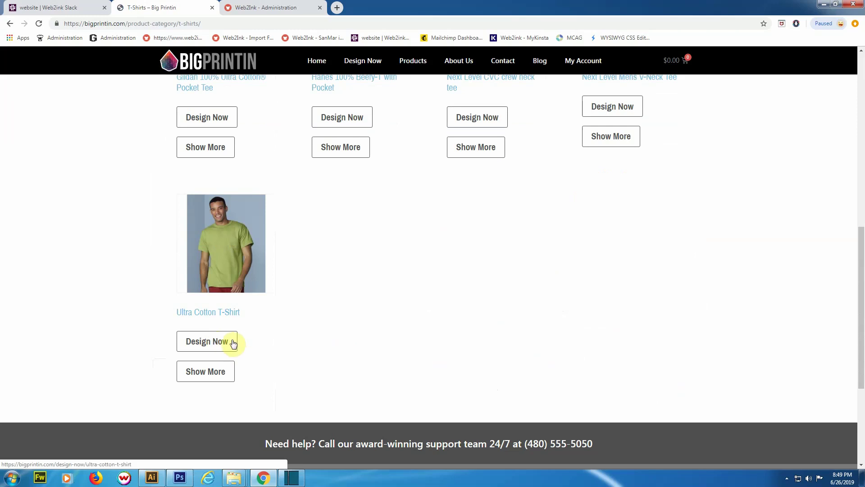
{"action": "left_click", "coordinate": [205, 375]}
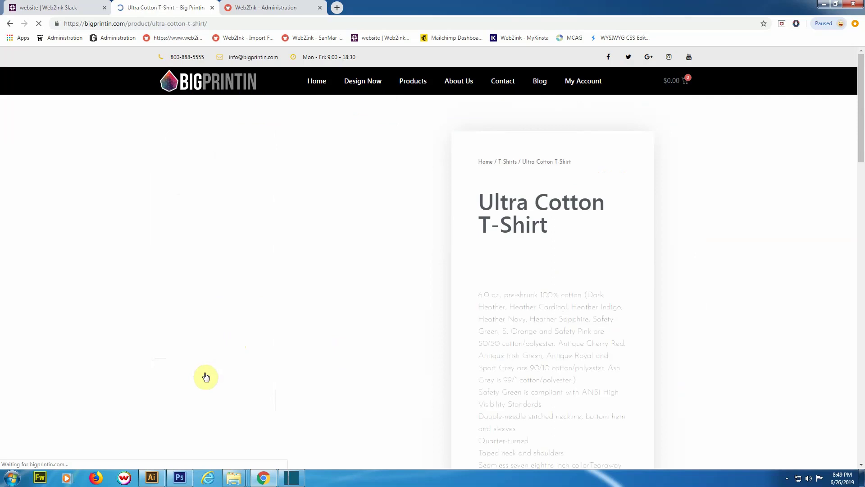
Preview the Ultra Cotton T-Shirt in navy, then in dark grey-brown
{"action": "scroll", "coordinate": [442, 263], "scroll_direction": "down", "scroll_amount": 1}
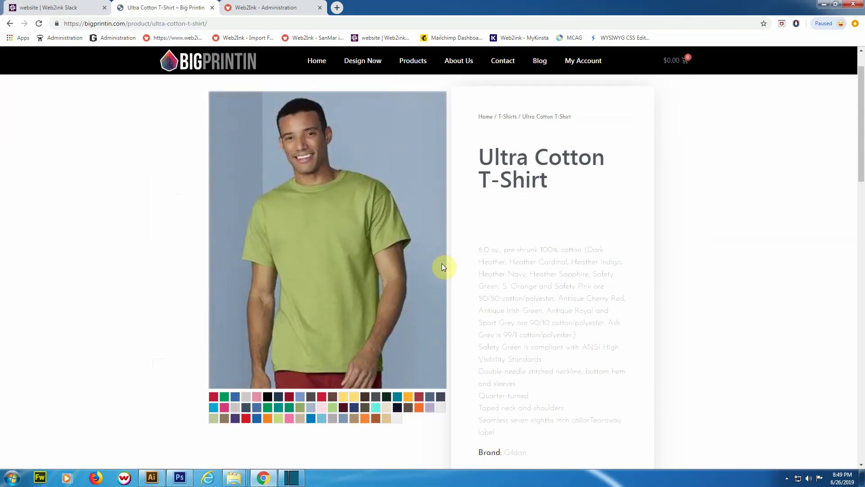
{"action": "left_click", "coordinate": [354, 407]}
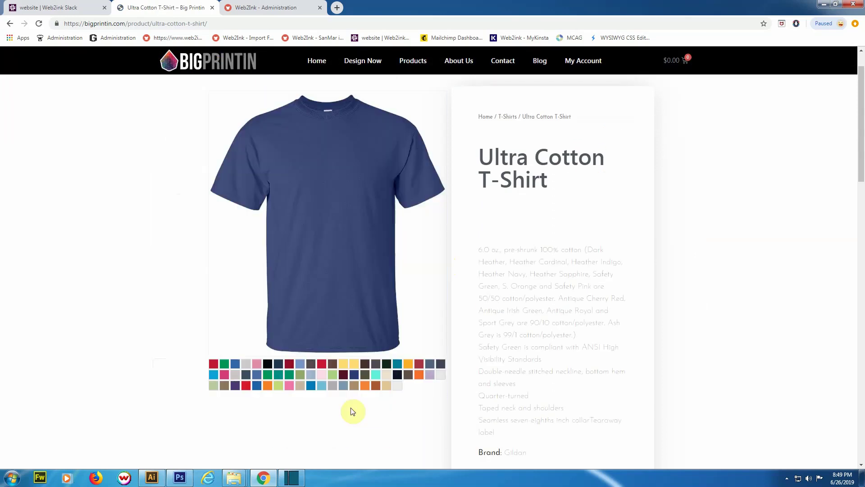
{"action": "left_click", "coordinate": [407, 376]}
{"action": "scroll", "coordinate": [629, 299], "scroll_direction": "down", "scroll_amount": 3}
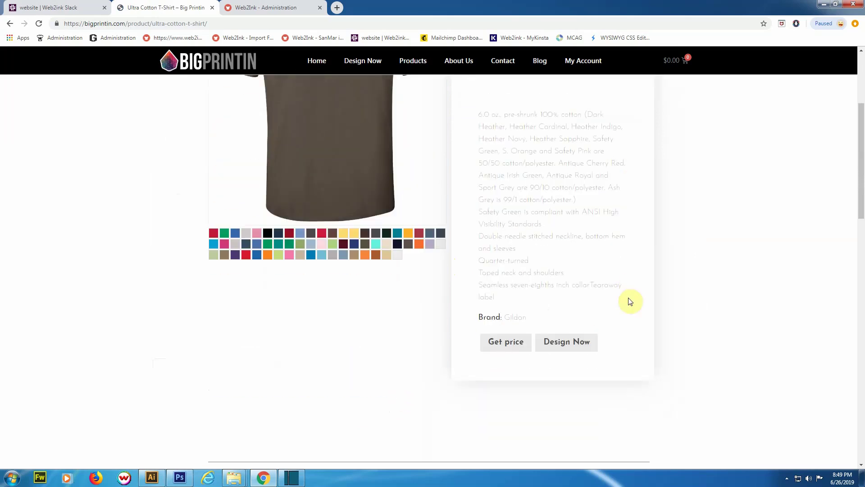
Load the Ultra Cotton T-Shirt in the designer, check back and front, outline the print area and zoom
{"action": "left_click", "coordinate": [567, 343]}
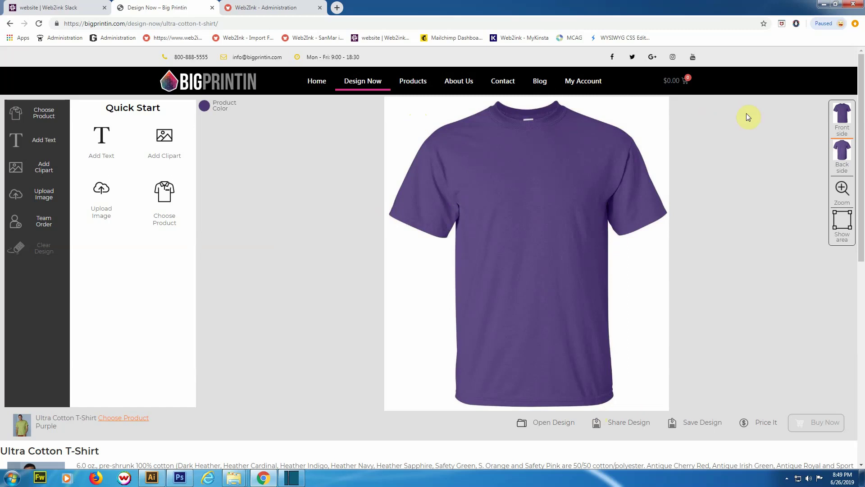
{"action": "left_click", "coordinate": [844, 153]}
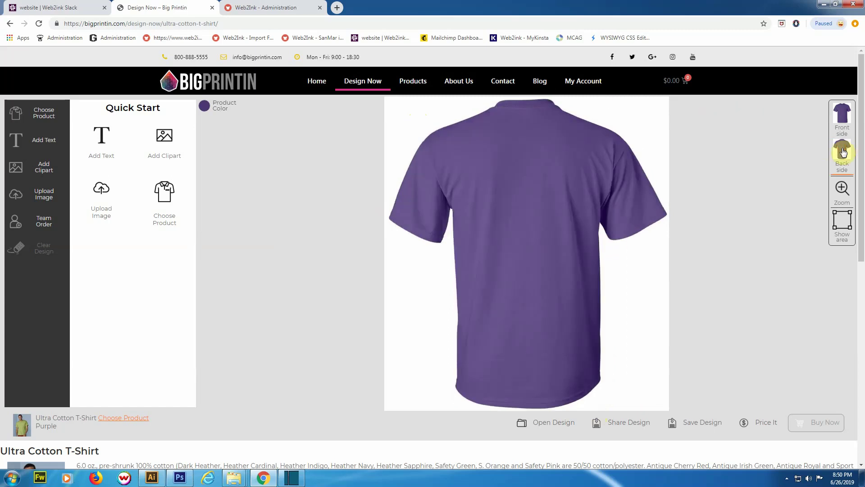
{"action": "left_click", "coordinate": [842, 115]}
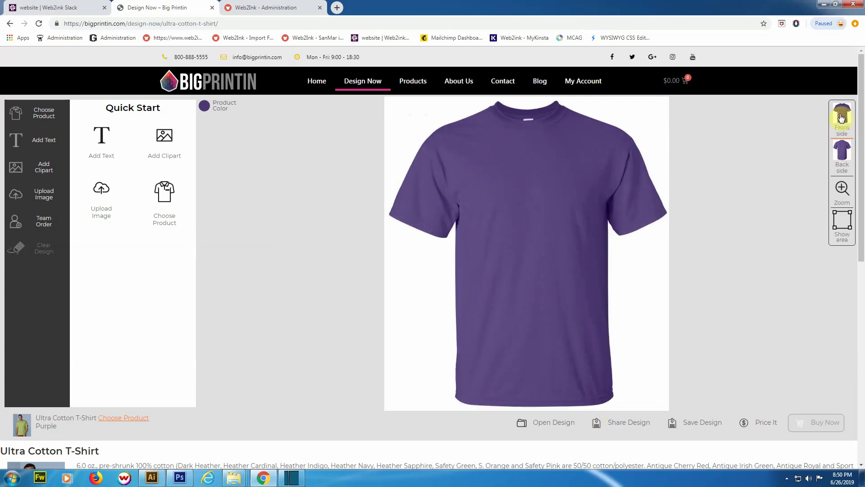
{"action": "left_click", "coordinate": [844, 153]}
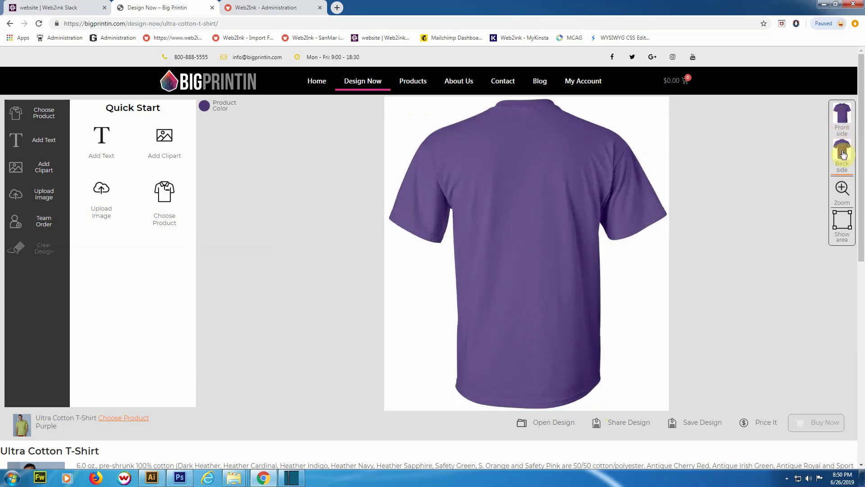
{"action": "left_click", "coordinate": [844, 117]}
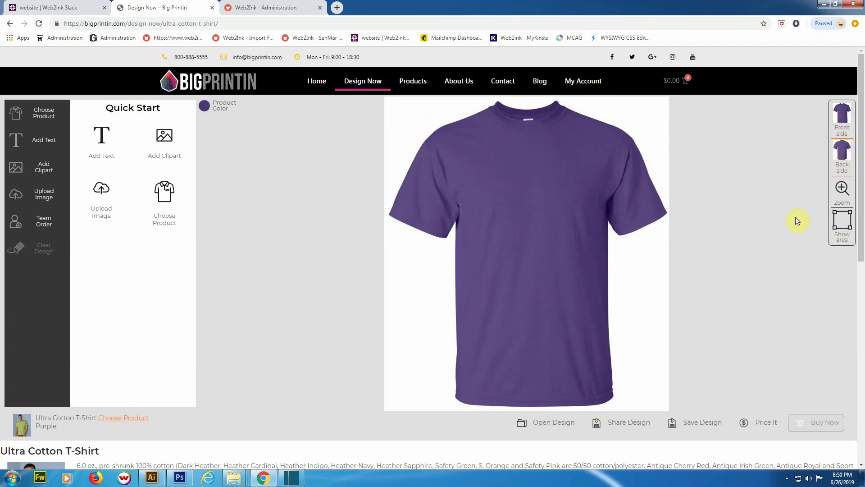
{"action": "left_click", "coordinate": [839, 227]}
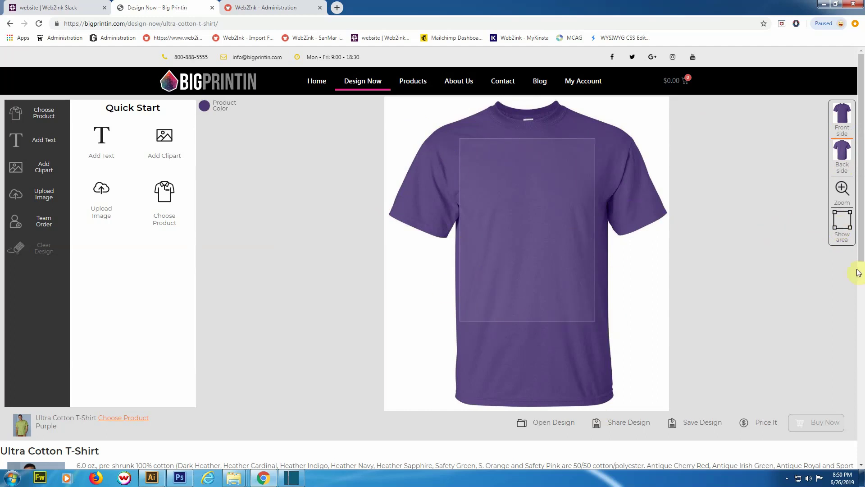
{"action": "left_click", "coordinate": [844, 189]}
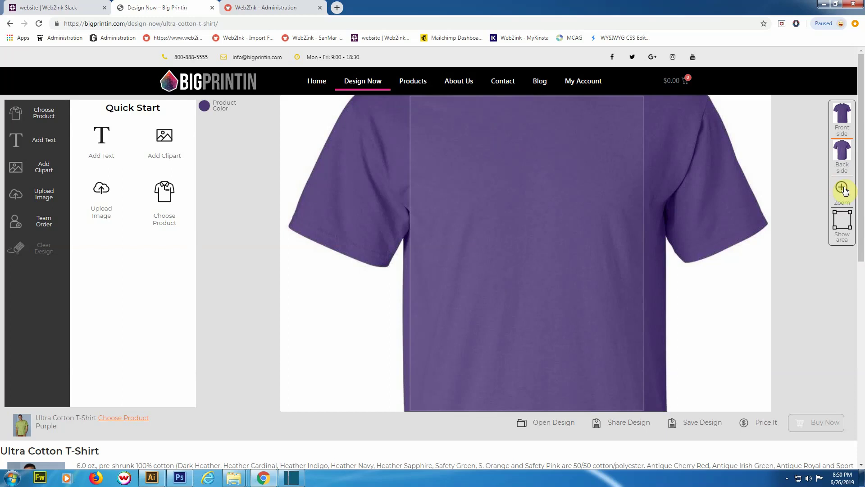
Zoom back out and change the shirt colour to Cherry Red, then to Safety Pink
{"action": "left_click", "coordinate": [843, 189]}
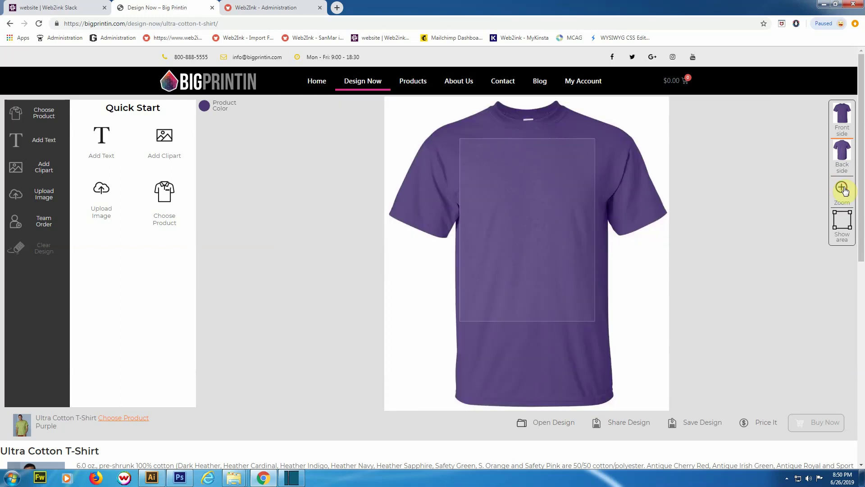
{"action": "left_click", "coordinate": [206, 108]}
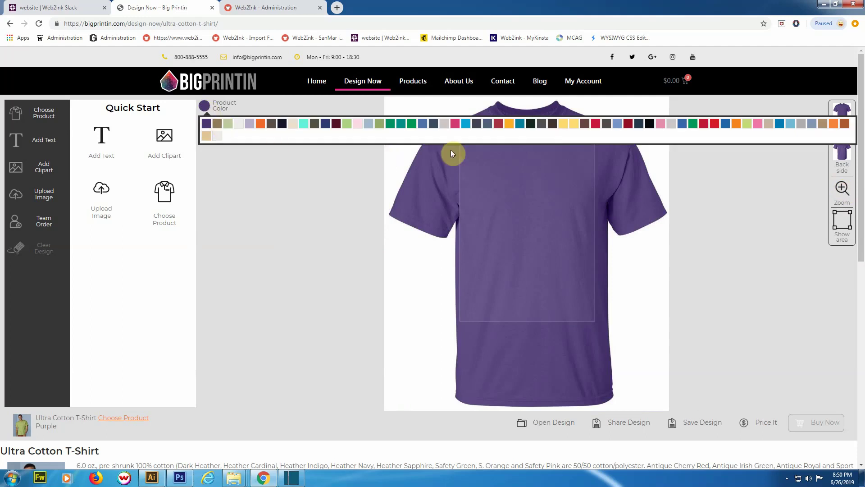
{"action": "left_click", "coordinate": [596, 124]}
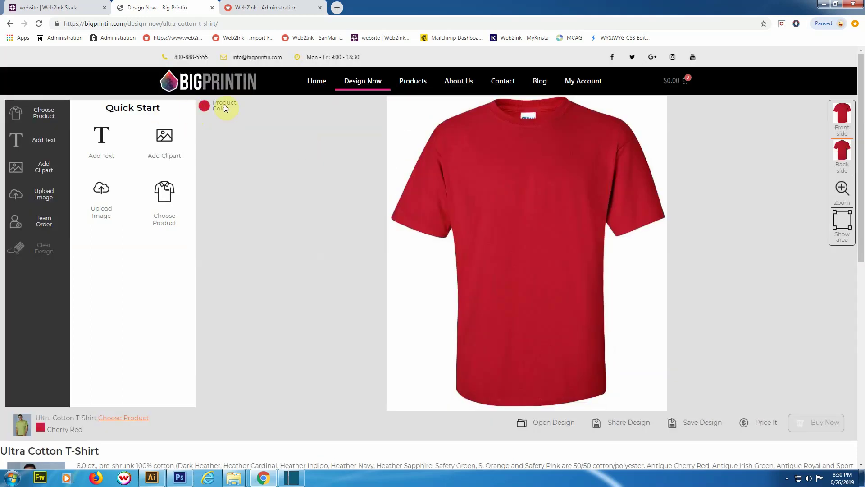
{"action": "left_click", "coordinate": [206, 107]}
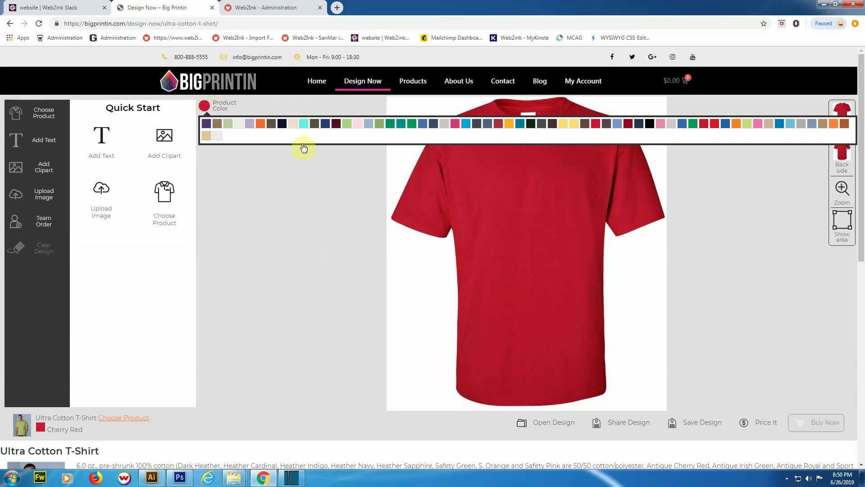
{"action": "left_click", "coordinate": [759, 125]}
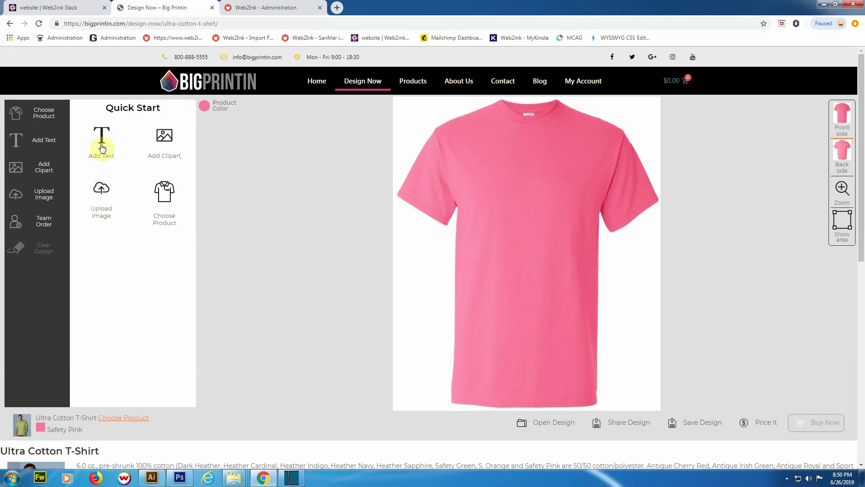
Add the custom text 'add text' in A Bee Zee font and white to the shirt
{"action": "left_click", "coordinate": [101, 135]}
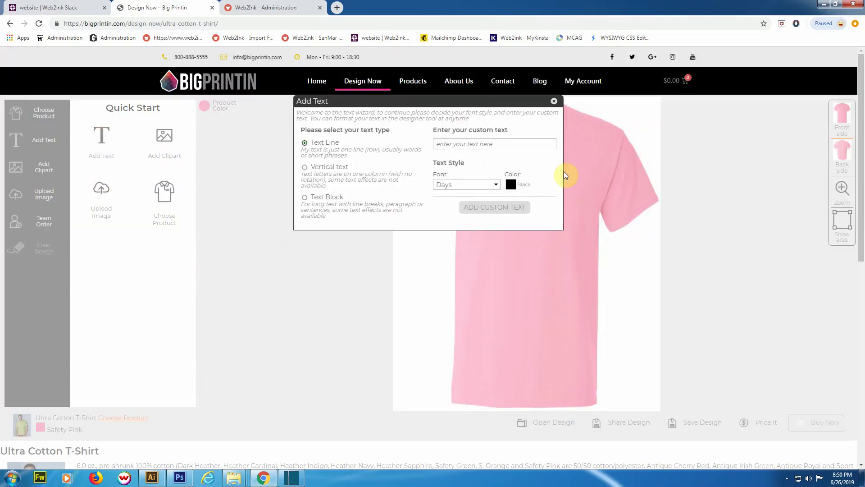
{"action": "left_click", "coordinate": [501, 143]}
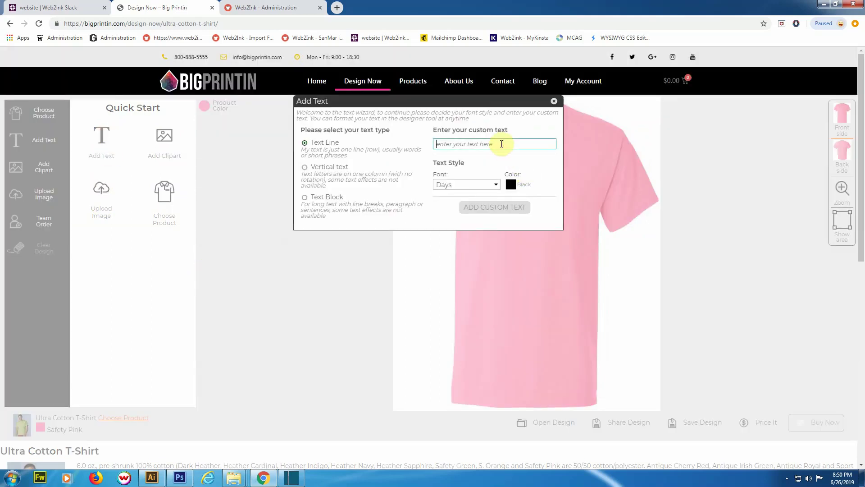
{"action": "type", "text": "ad"}
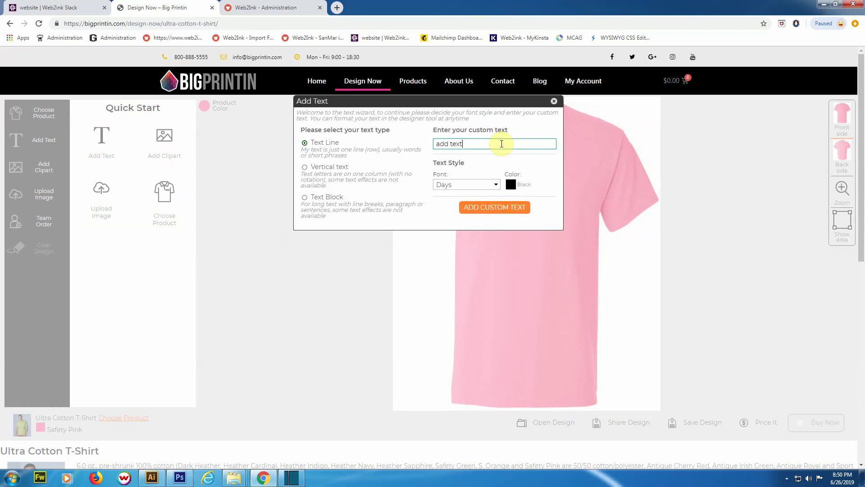
{"action": "type", "text": "d text"}
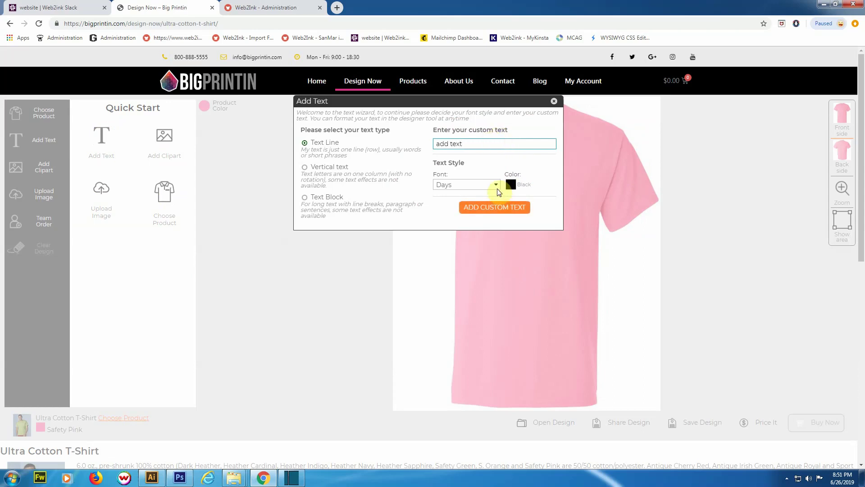
{"action": "left_click", "coordinate": [497, 186]}
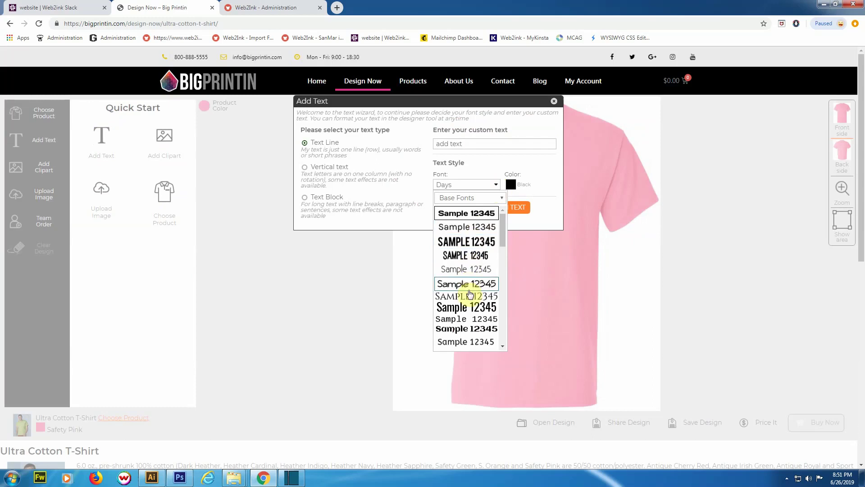
{"action": "left_click", "coordinate": [466, 343]}
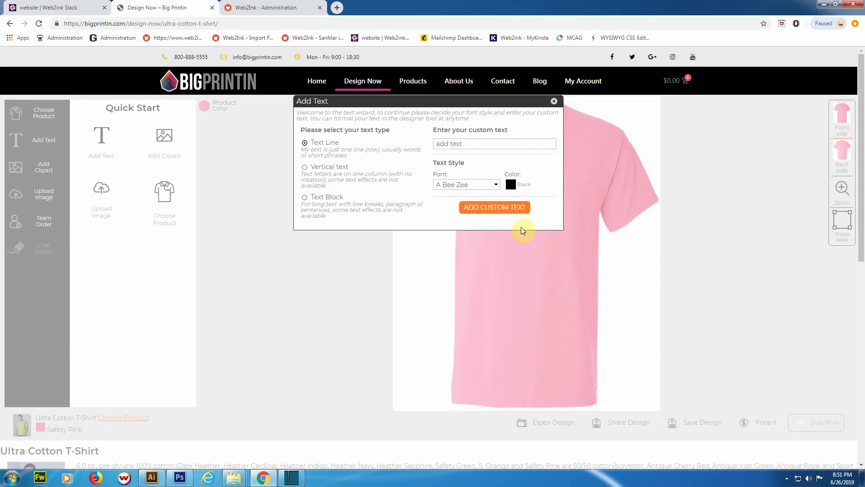
{"action": "left_click", "coordinate": [511, 185]}
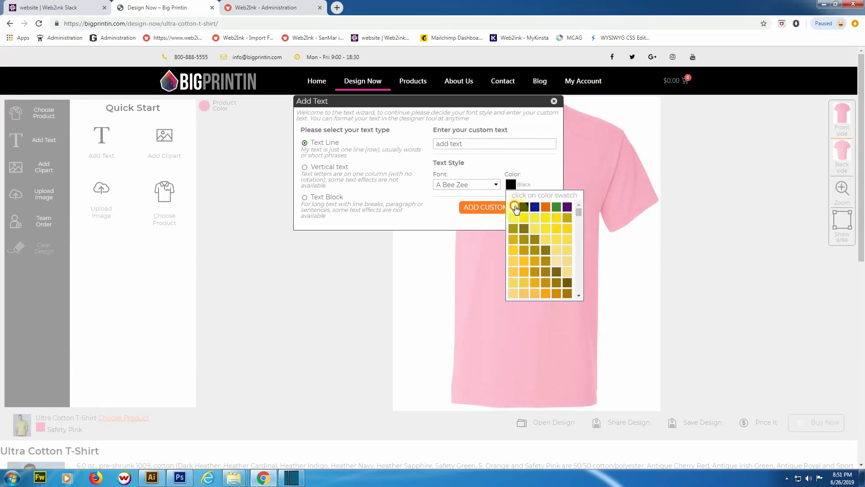
{"action": "left_click", "coordinate": [516, 210]}
{"action": "left_click", "coordinate": [487, 212]}
Move the text to chest level, shrink and rotate it to 3.66 inches wide, then delete it
{"action": "left_click_drag", "start_coordinate": [518, 222], "coordinate": [520, 169]}
{"action": "left_click", "coordinate": [467, 181]}
{"action": "left_click", "coordinate": [479, 177]}
{"action": "left_click_drag", "start_coordinate": [465, 179], "coordinate": [485, 176]}
{"action": "left_click", "coordinate": [572, 156]}
{"action": "left_click", "coordinate": [570, 164]}
{"action": "left_click_drag", "start_coordinate": [572, 160], "coordinate": [528, 203]}
{"action": "left_click", "coordinate": [572, 183]}
{"action": "mouse_move", "coordinate": [571, 182]}
{"action": "left_mouse_down"}
{"action": "mouse_move", "coordinate": [548, 188]}
{"action": "mouse_move", "coordinate": [589, 187]}
{"action": "mouse_move", "coordinate": [557, 180]}
{"action": "mouse_move", "coordinate": [564, 172]}
{"action": "left_mouse_up"}
{"action": "left_click", "coordinate": [182, 108]}
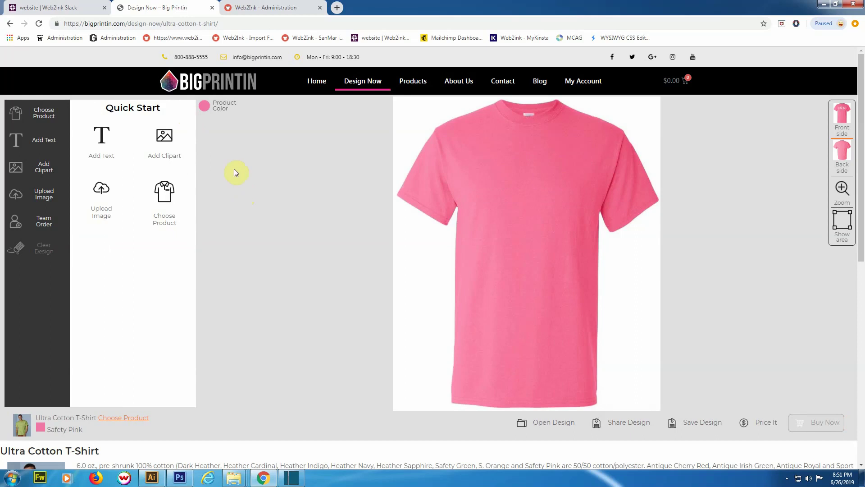
Open the Add Clipart gallery
{"action": "left_click", "coordinate": [165, 140]}
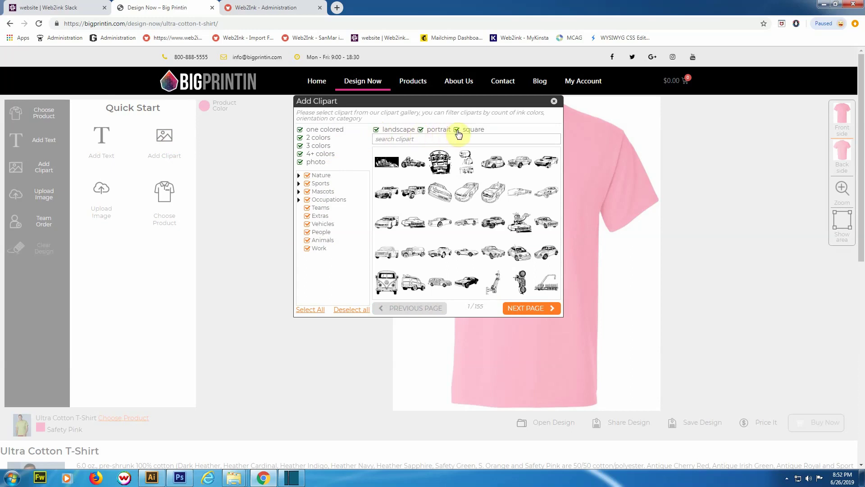
Place the VW bus clipart with its black parts navy and white parts yellow
{"action": "left_click", "coordinate": [386, 287]}
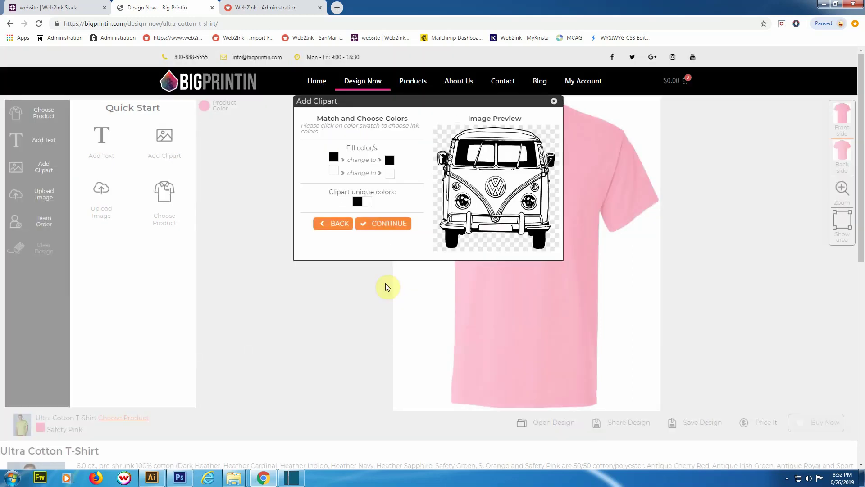
{"action": "left_click", "coordinate": [390, 161]}
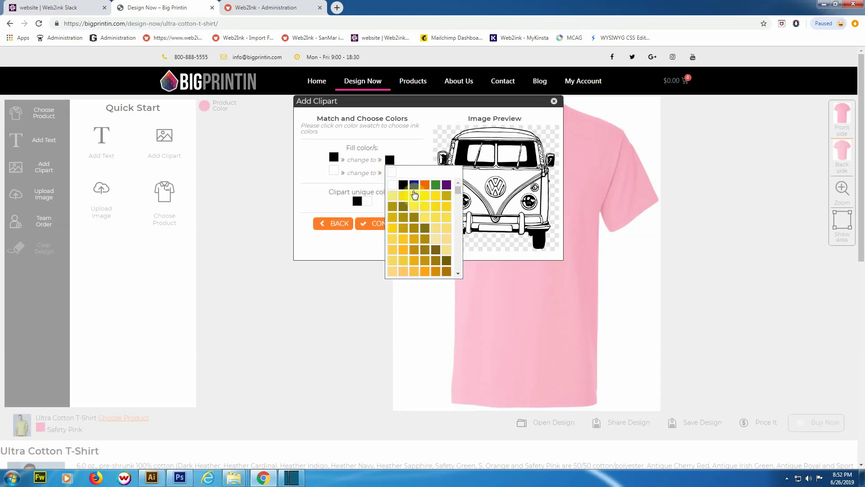
{"action": "left_click", "coordinate": [414, 186]}
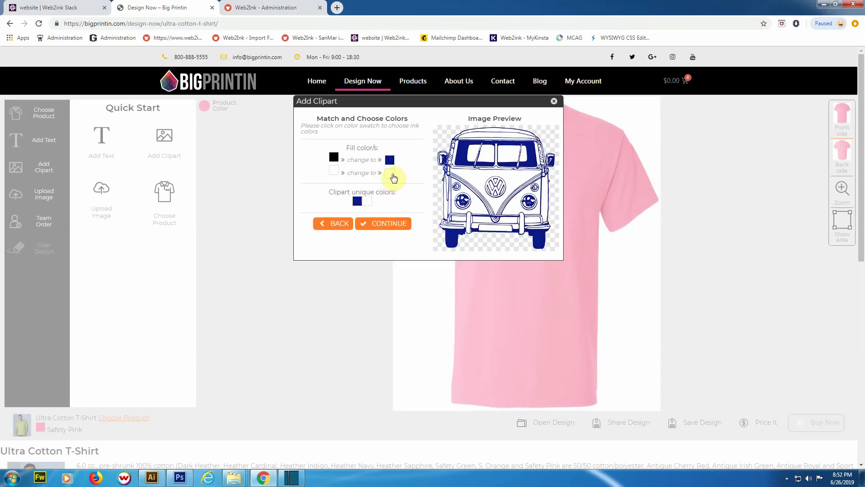
{"action": "left_click", "coordinate": [390, 173]}
{"action": "left_click", "coordinate": [416, 210]}
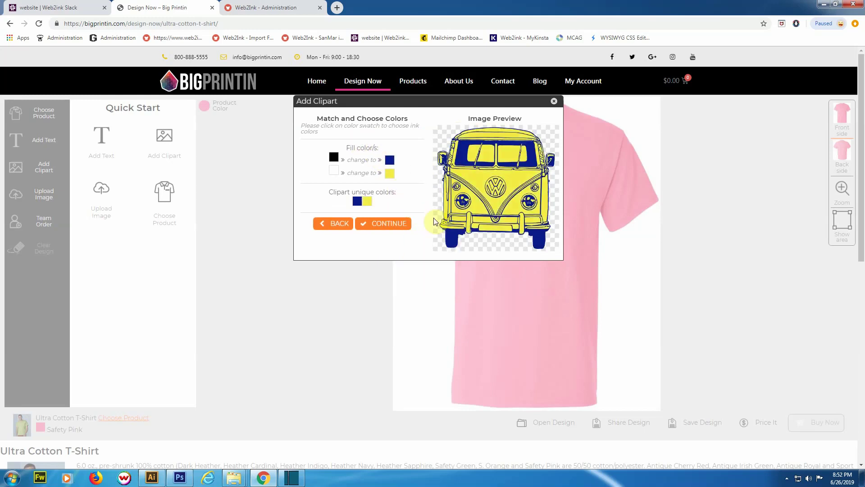
{"action": "left_click", "coordinate": [381, 224]}
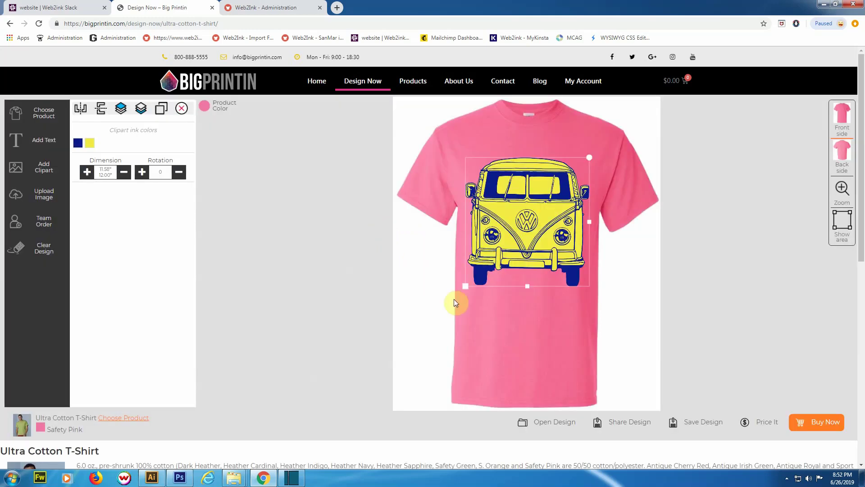
Shrink the bus to about 4.8 inches, then delete it from the shirt
{"action": "left_click_drag", "start_coordinate": [467, 284], "coordinate": [561, 174]}
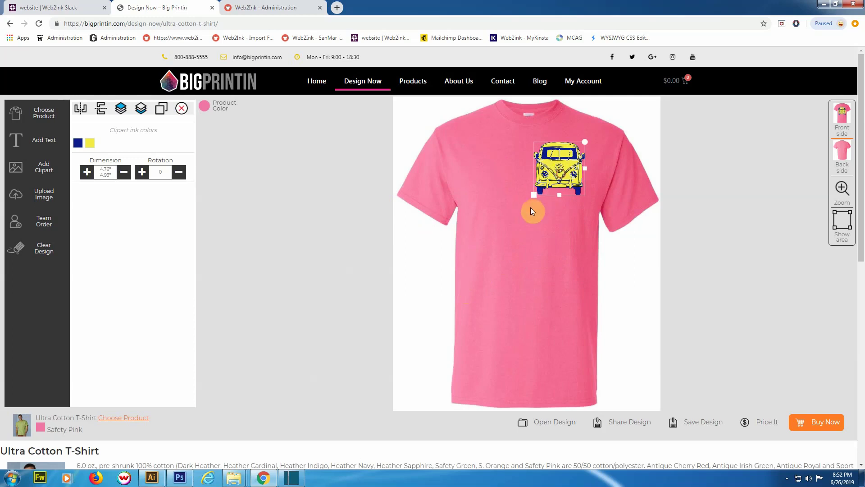
{"action": "left_click", "coordinate": [529, 202]}
{"action": "left_click", "coordinate": [558, 172]}
{"action": "left_click", "coordinate": [181, 109]}
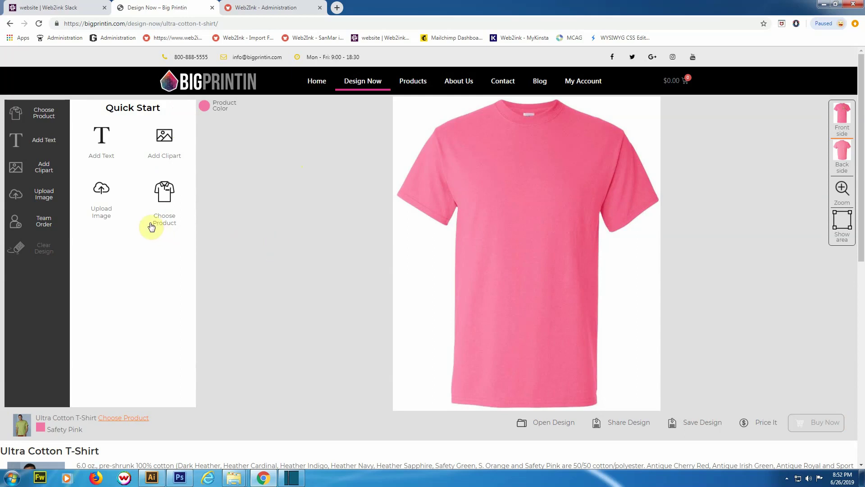
Confirm legal rights and upload the image file 10983
{"action": "left_click", "coordinate": [99, 189]}
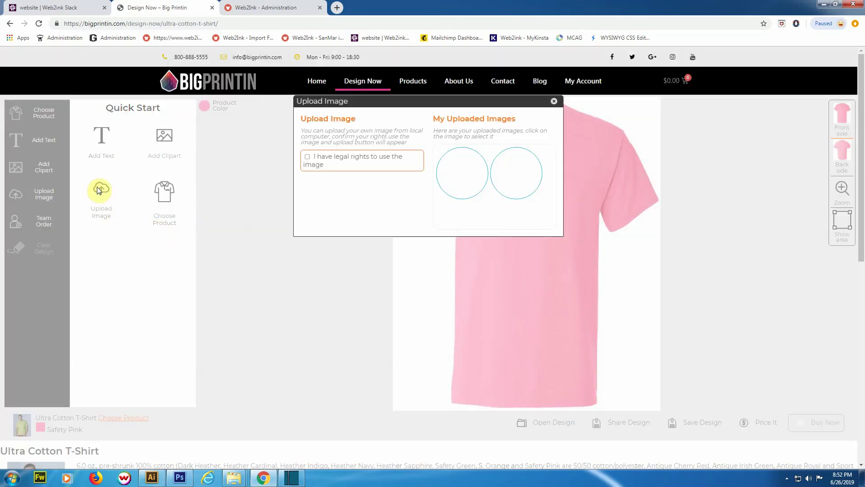
{"action": "left_click", "coordinate": [308, 158]}
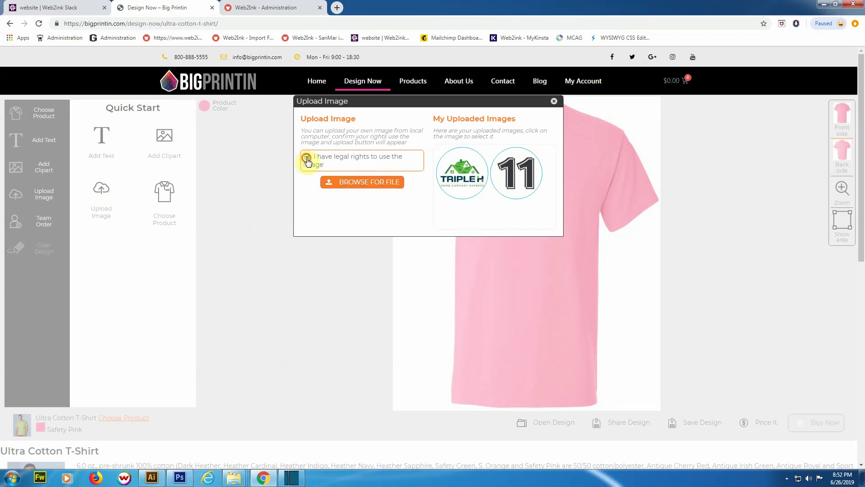
{"action": "left_click", "coordinate": [307, 159]}
{"action": "left_click", "coordinate": [308, 158]}
{"action": "left_click", "coordinate": [375, 181]}
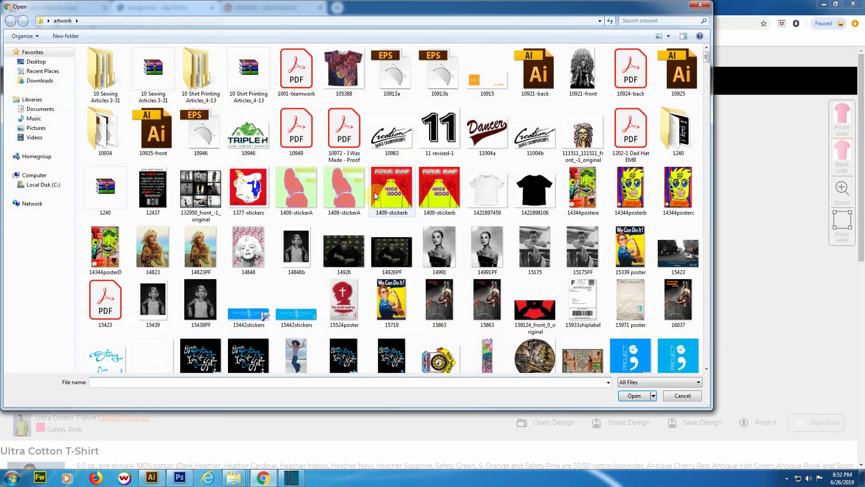
{"action": "left_click", "coordinate": [391, 135]}
{"action": "left_click", "coordinate": [633, 395]}
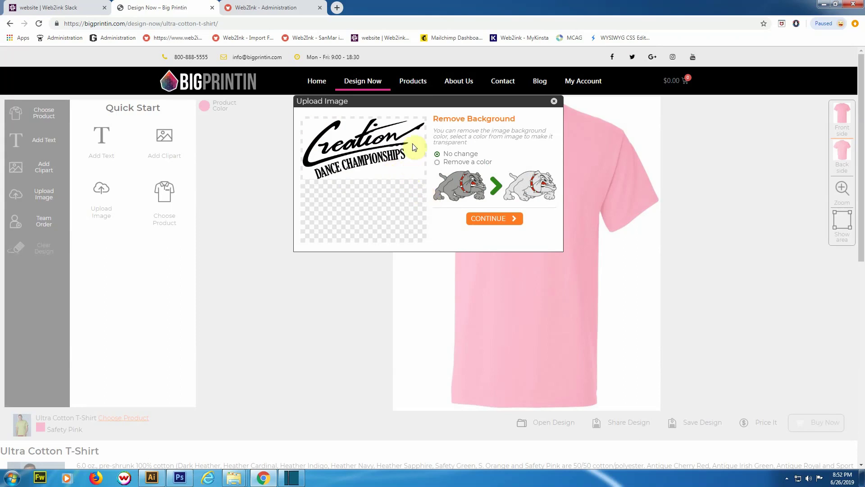
Choose Remove a color and try removing the black lettering at 80%, 100% and 10% thresholds
{"action": "left_click", "coordinate": [438, 163]}
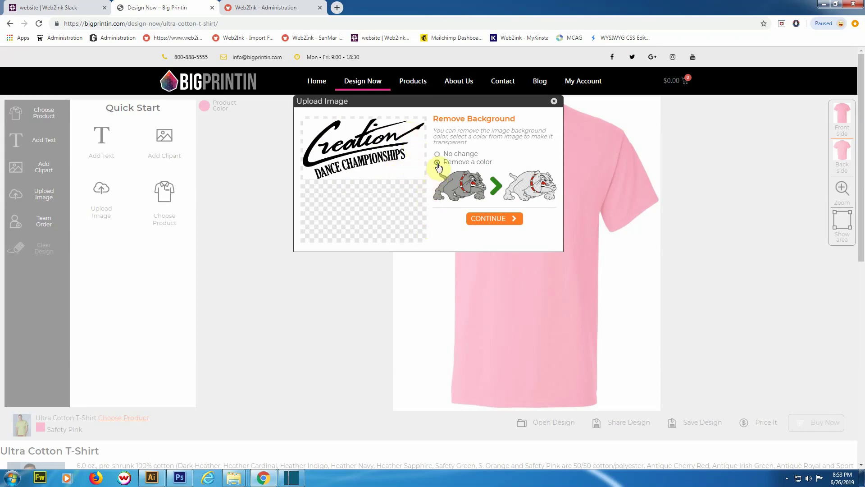
{"action": "left_click", "coordinate": [494, 218]}
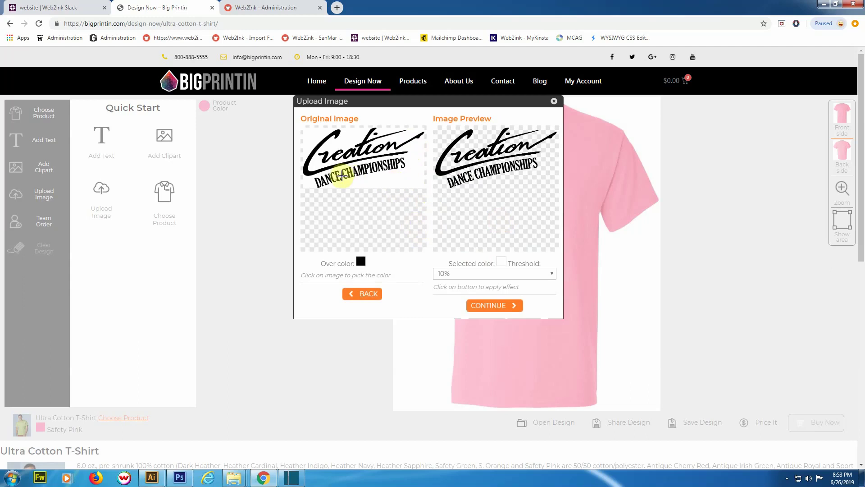
{"action": "left_click", "coordinate": [307, 173]}
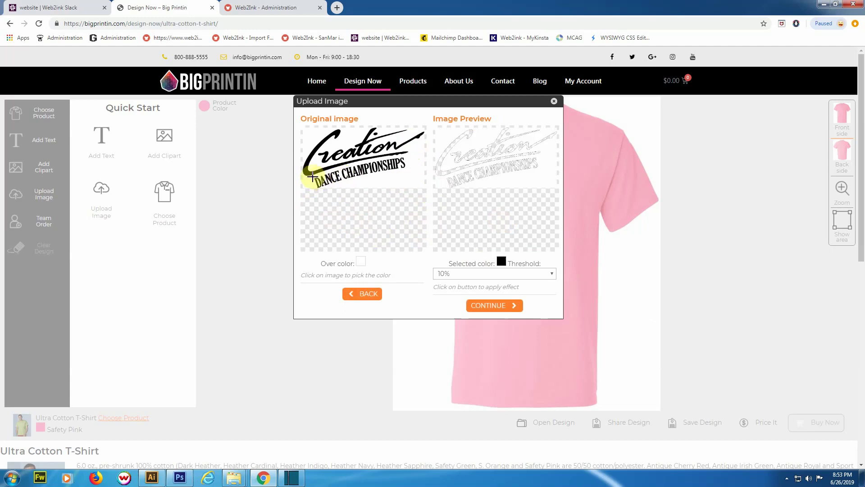
{"action": "left_click", "coordinate": [550, 274]}
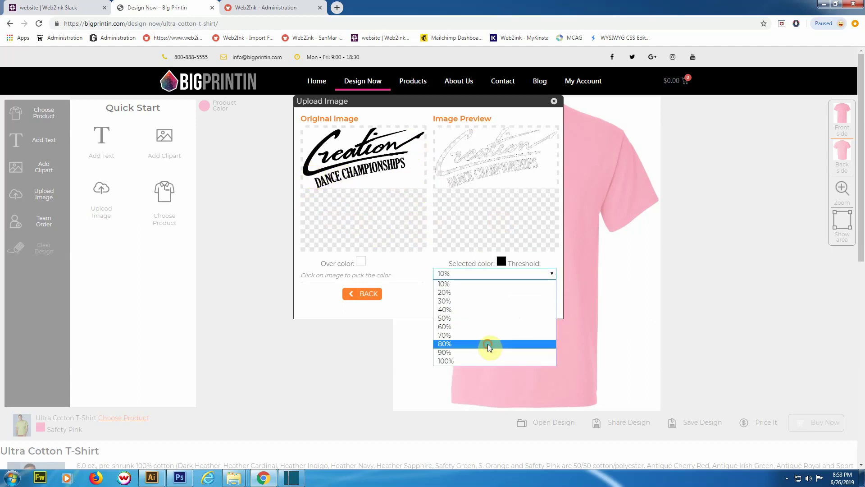
{"action": "left_click", "coordinate": [489, 345]}
{"action": "left_click", "coordinate": [552, 273]}
{"action": "left_click", "coordinate": [475, 360]}
{"action": "left_click", "coordinate": [552, 272]}
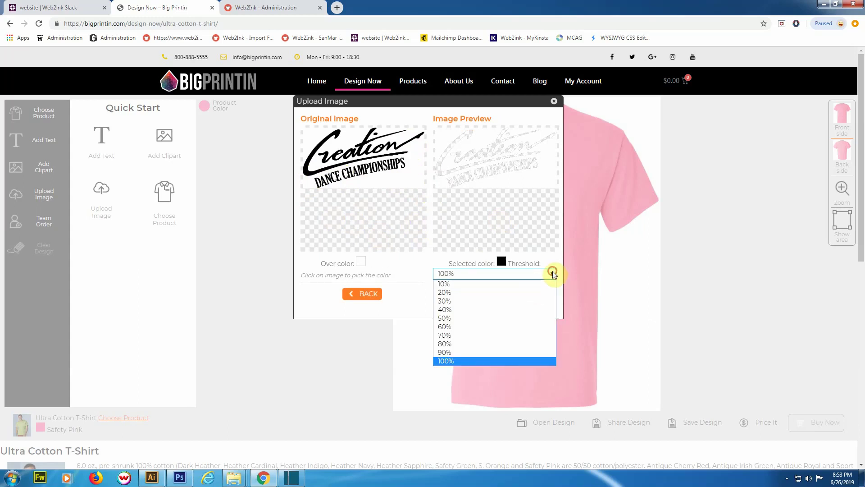
{"action": "left_click", "coordinate": [515, 284]}
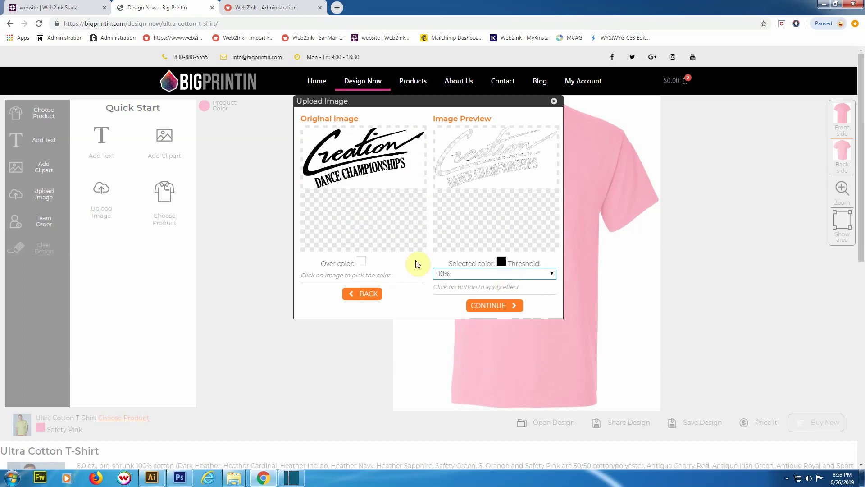
Remove the white background at a 70% threshold and continue to Photo effects
{"action": "left_click", "coordinate": [405, 180]}
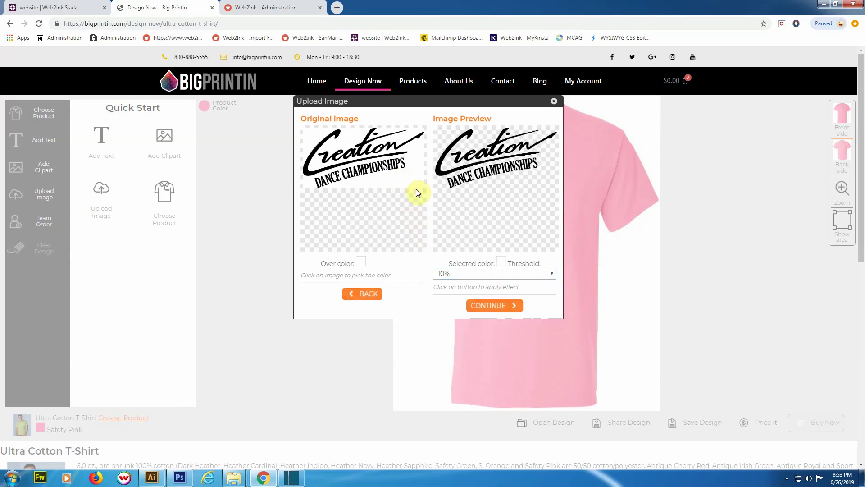
{"action": "left_click", "coordinate": [550, 273]}
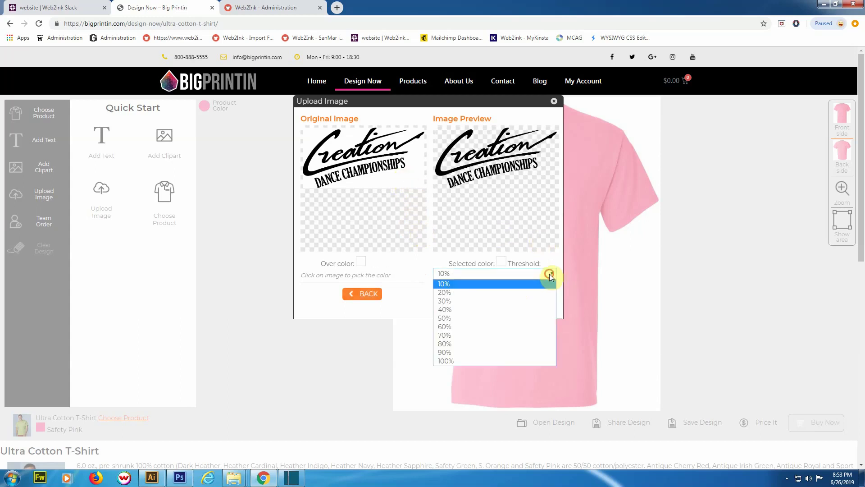
{"action": "left_click", "coordinate": [486, 335]}
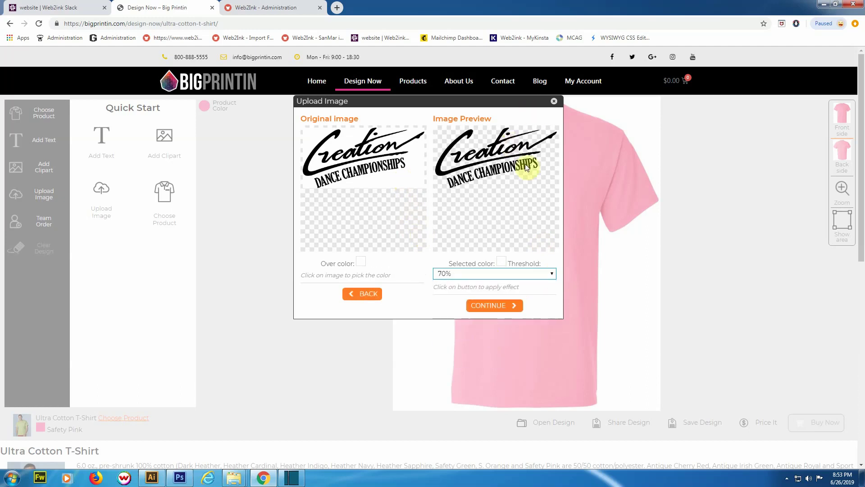
{"action": "left_click", "coordinate": [491, 307]}
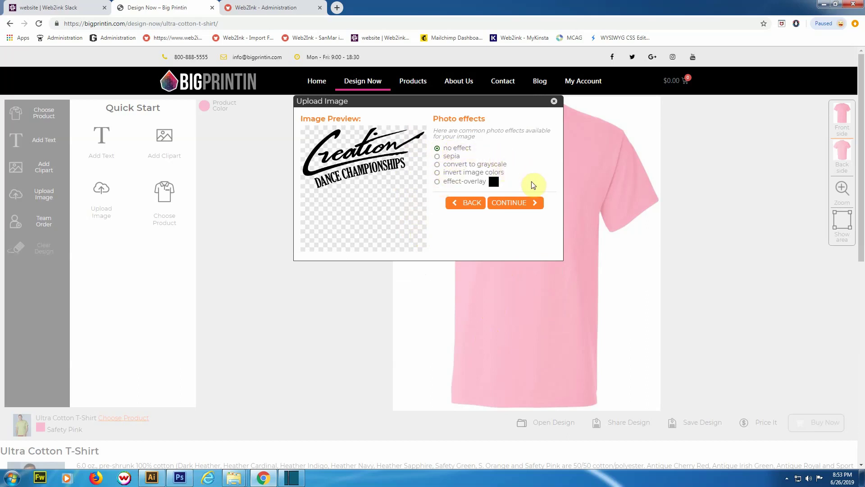
Apply a red colour-overlay effect to the uploaded logo so its lettering turns red
{"action": "left_click", "coordinate": [438, 182]}
{"action": "left_click", "coordinate": [494, 183]}
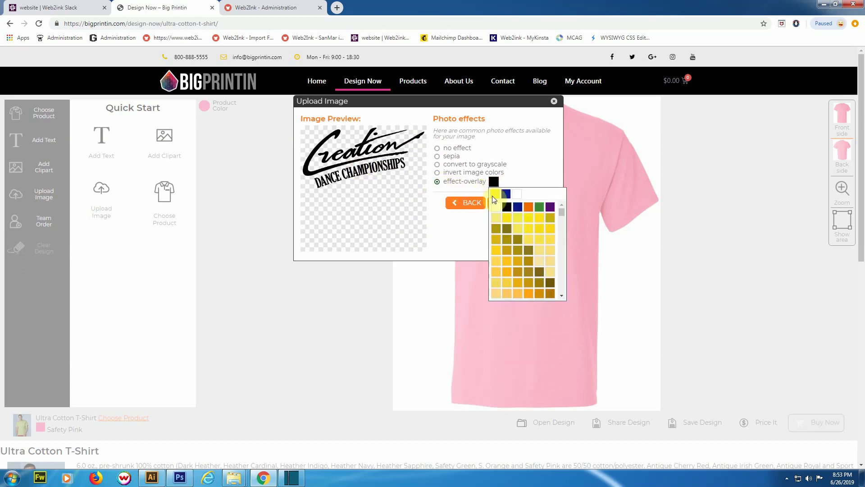
{"action": "left_click_drag", "start_coordinate": [561, 214], "coordinate": [561, 224]}
{"action": "left_click", "coordinate": [529, 250]}
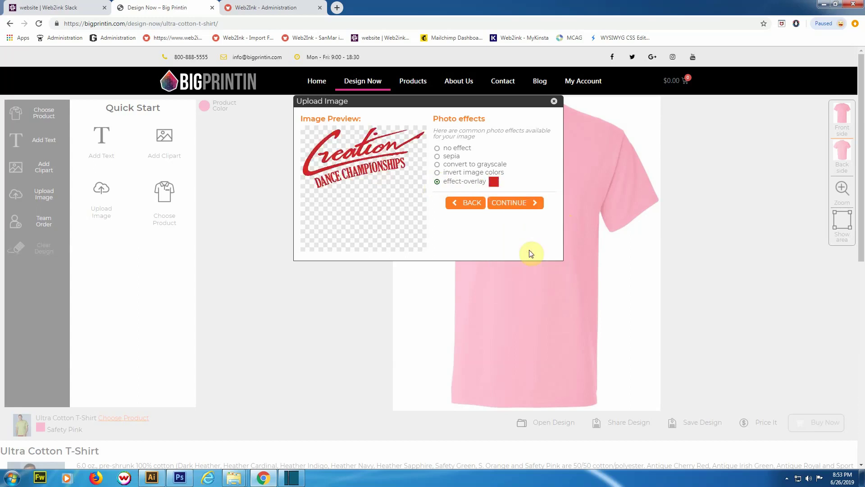
Place the red logo high on the chest and try Safety Green as the shirt colour
{"action": "left_click", "coordinate": [515, 204]}
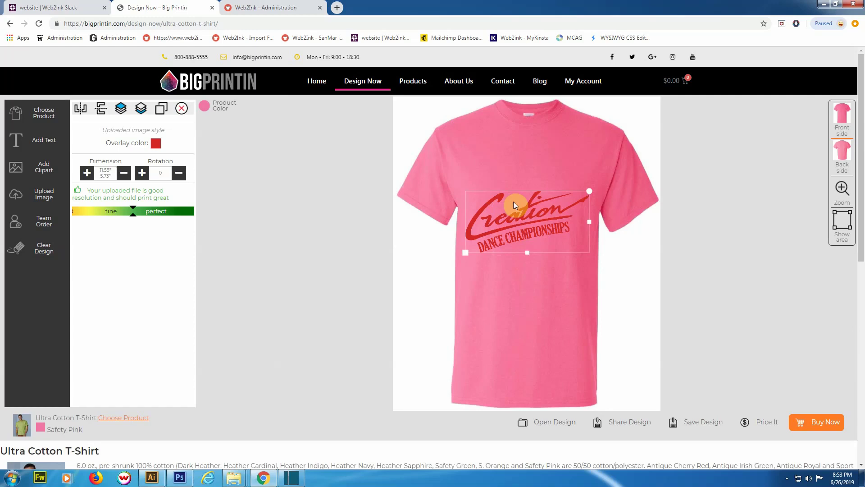
{"action": "left_click", "coordinate": [477, 252]}
{"action": "left_click_drag", "start_coordinate": [470, 237], "coordinate": [471, 201]}
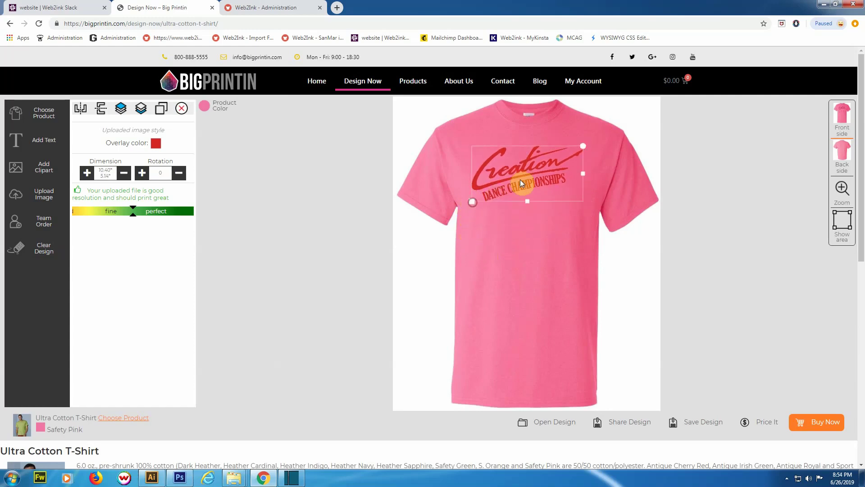
{"action": "left_click", "coordinate": [261, 134]}
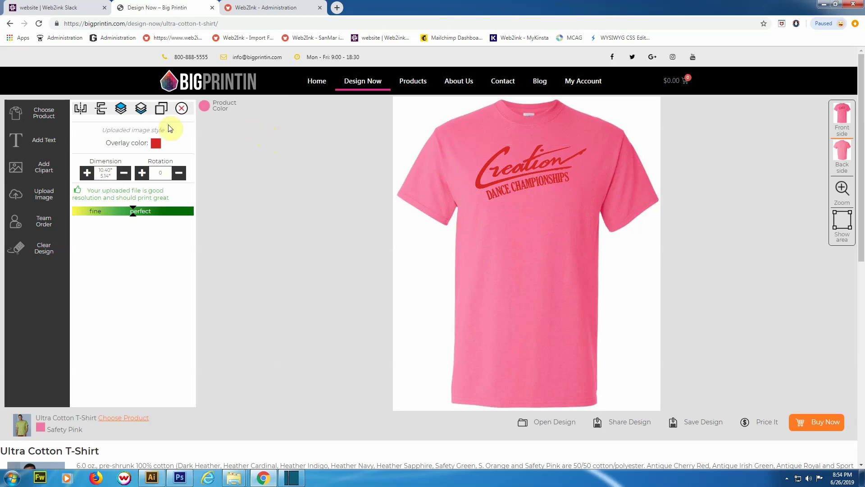
{"action": "left_click", "coordinate": [206, 106]}
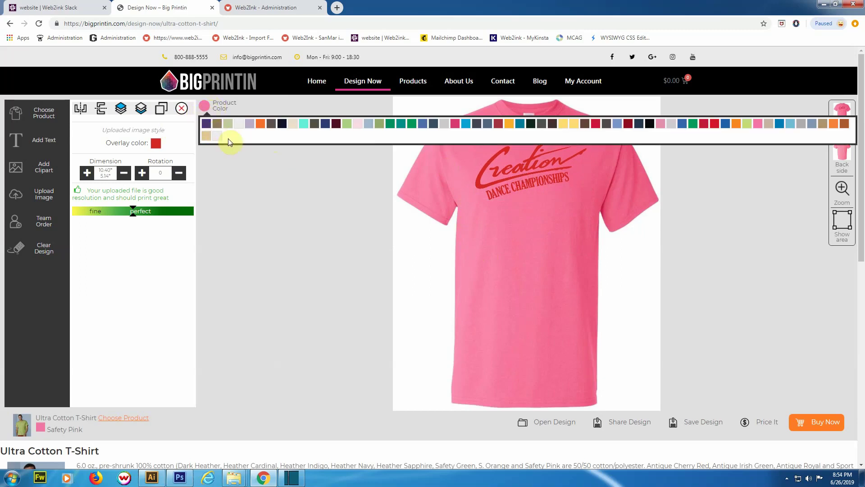
{"action": "left_click", "coordinate": [748, 127]}
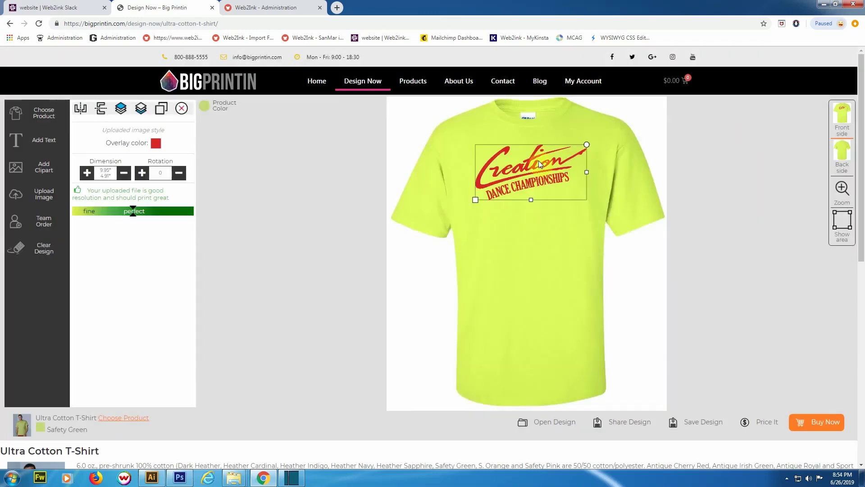
{"action": "left_click_drag", "start_coordinate": [539, 160], "coordinate": [541, 172]}
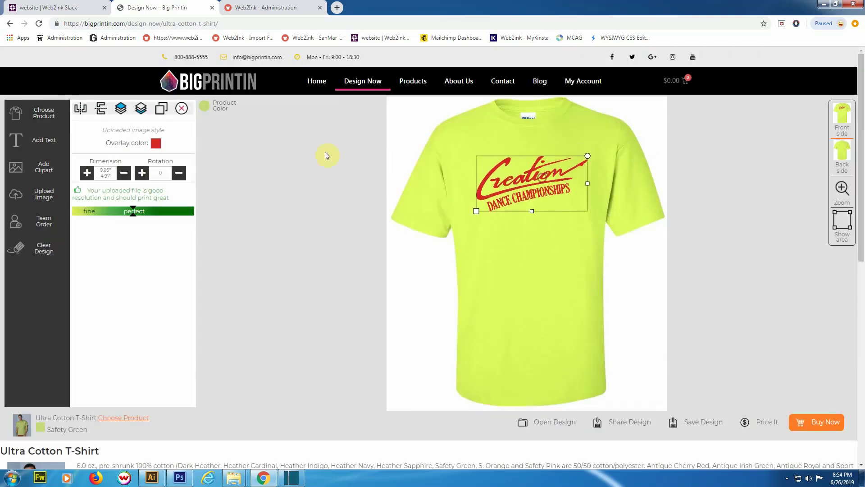
{"action": "left_click", "coordinate": [185, 115]}
Change the shirt colour to Sand and delete the logo from the shirt
{"action": "left_click", "coordinate": [205, 106]}
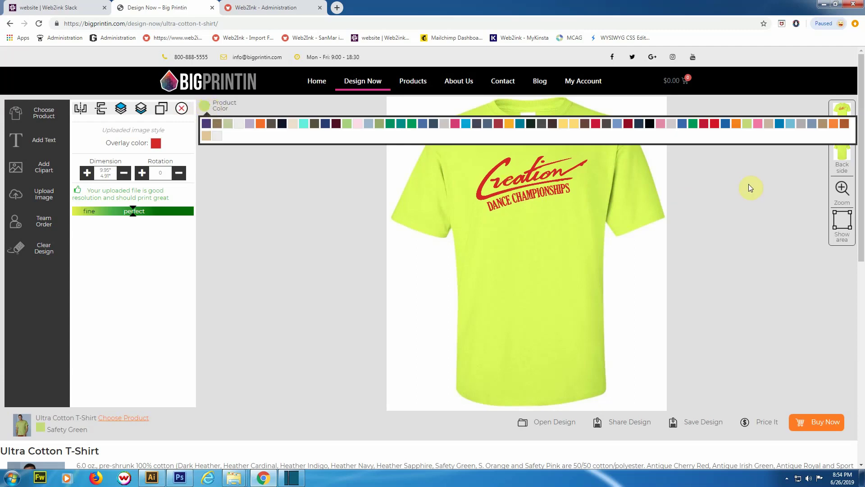
{"action": "left_click", "coordinate": [768, 124]}
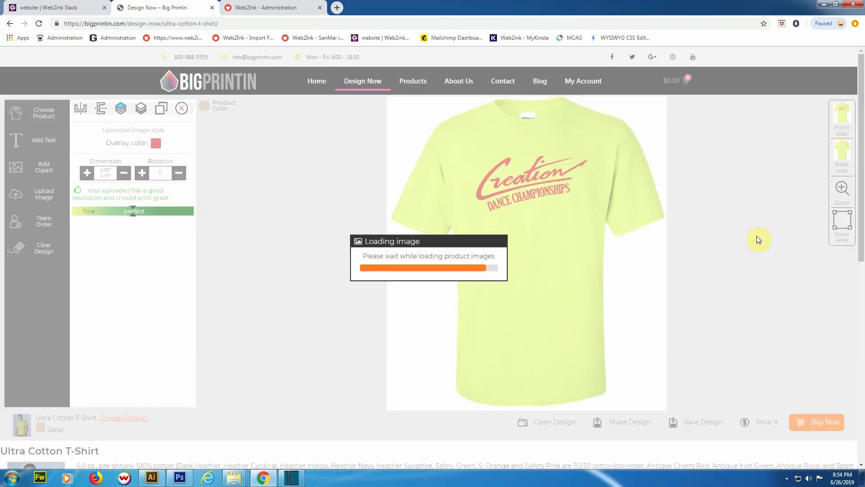
{"action": "left_click_drag", "start_coordinate": [536, 180], "coordinate": [529, 180]}
{"action": "left_click", "coordinate": [399, 208]}
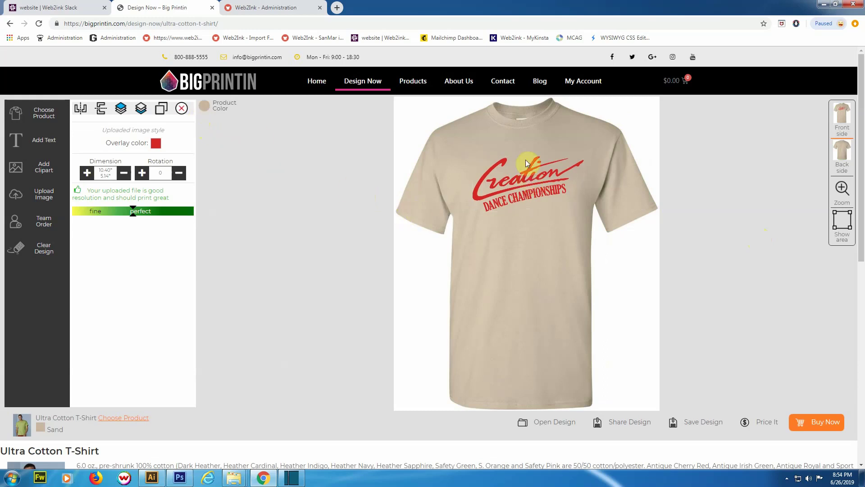
{"action": "left_click", "coordinate": [535, 175]}
{"action": "left_click", "coordinate": [182, 109]}
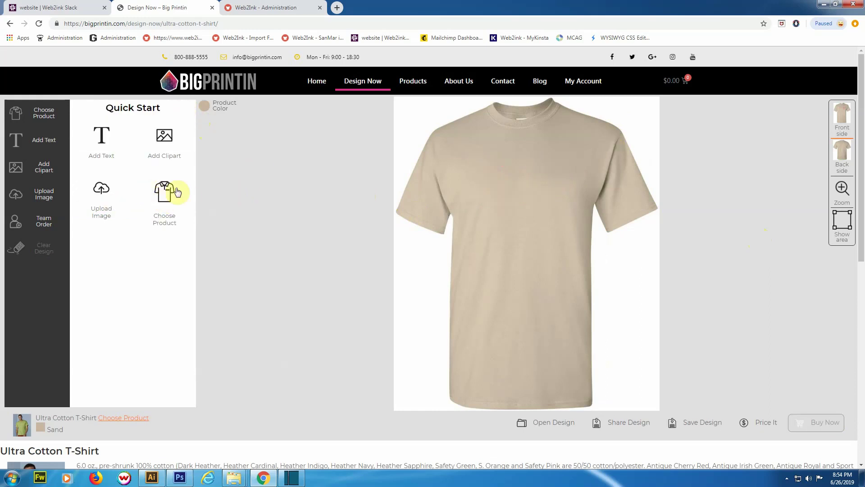
Close the product catalogue without changing products and show the back of the Sand shirt
{"action": "left_click", "coordinate": [160, 197]}
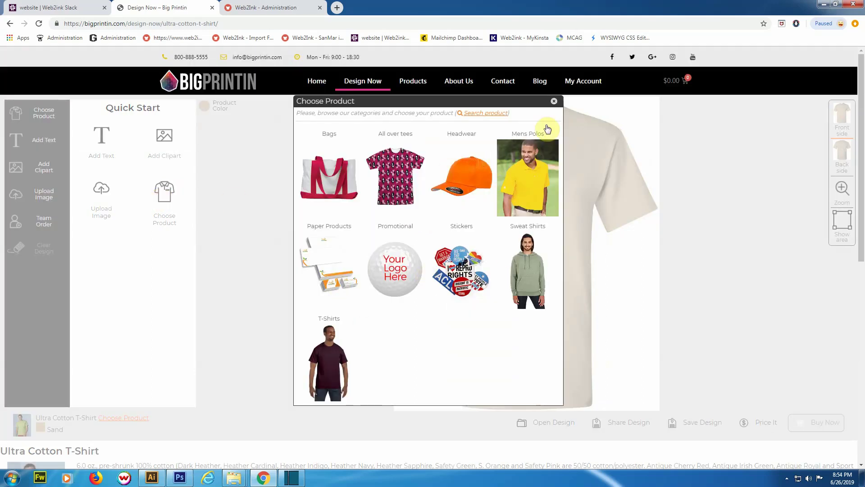
{"action": "left_click", "coordinate": [555, 103]}
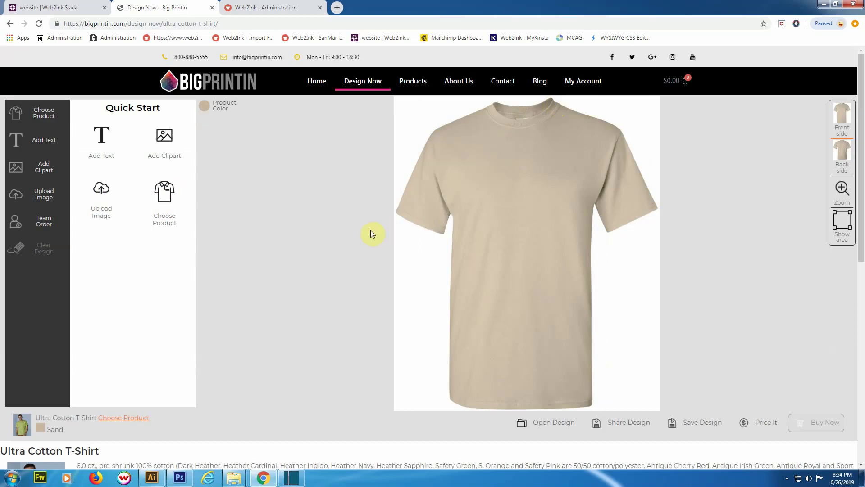
{"action": "left_click", "coordinate": [843, 151]}
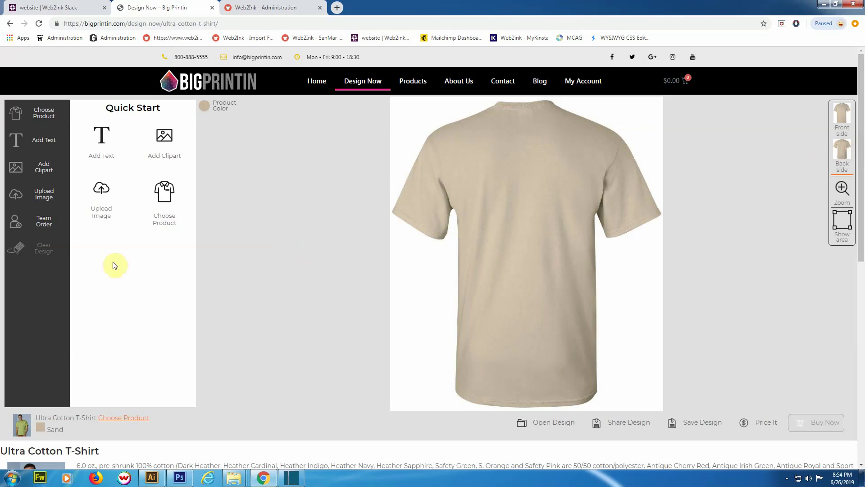
Add the 'Example' team name placeholder from Team Order and move it to the upper back
{"action": "left_click", "coordinate": [36, 224]}
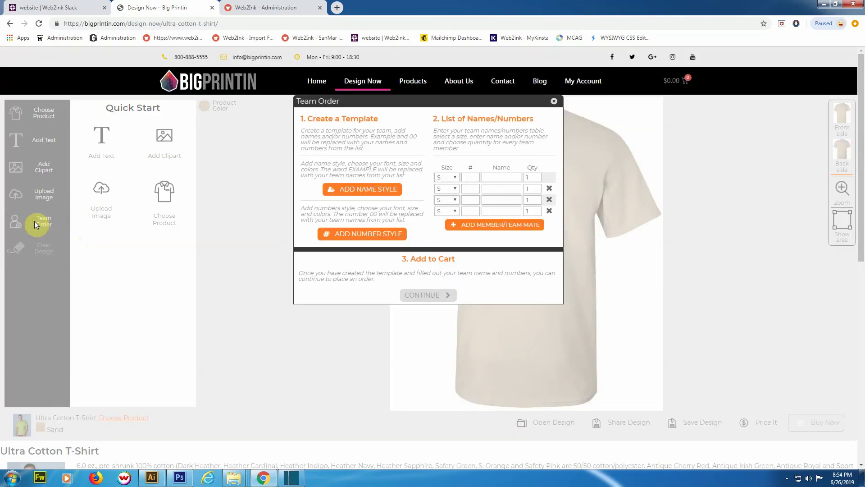
{"action": "left_click", "coordinate": [358, 233]}
{"action": "left_click", "coordinate": [356, 188]}
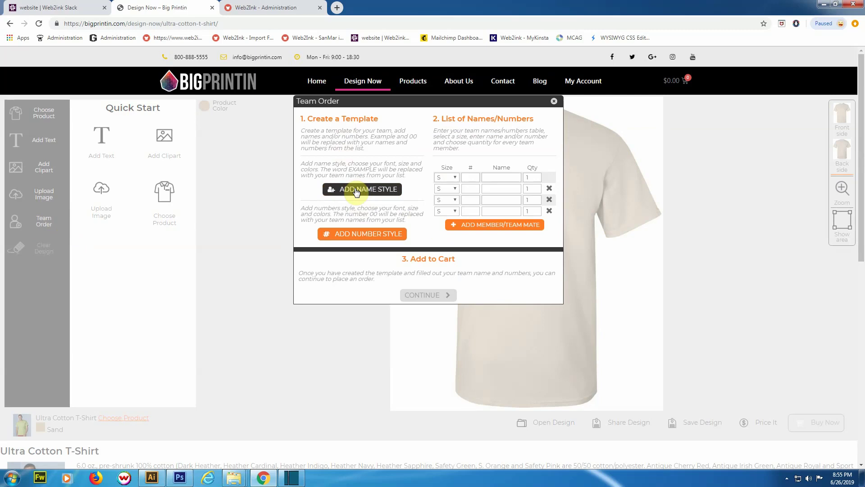
{"action": "left_click", "coordinate": [357, 189]}
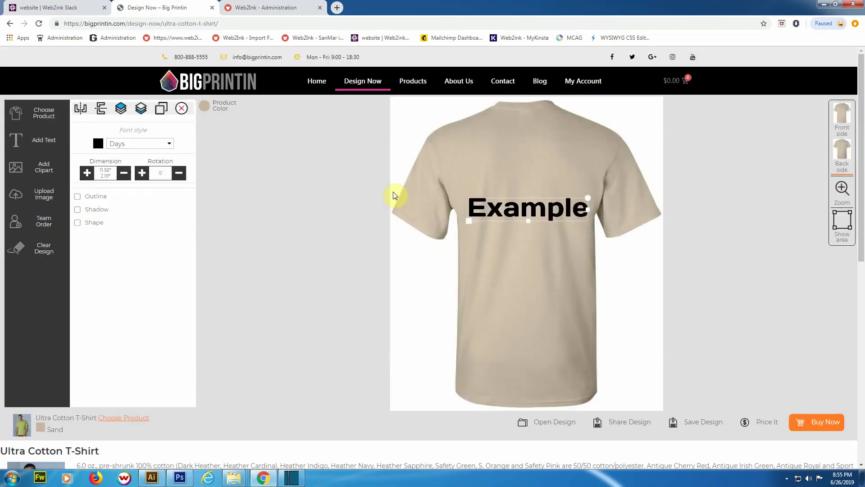
{"action": "left_click_drag", "start_coordinate": [532, 208], "coordinate": [529, 156]}
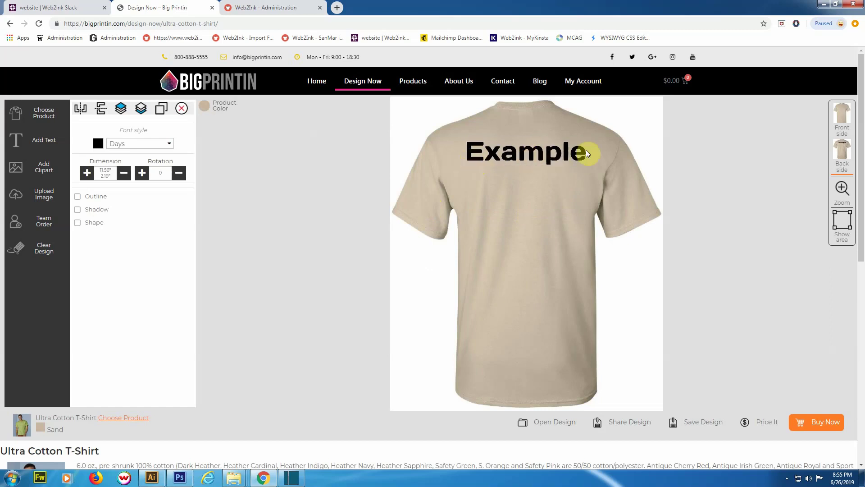
{"action": "left_click", "coordinate": [531, 155]}
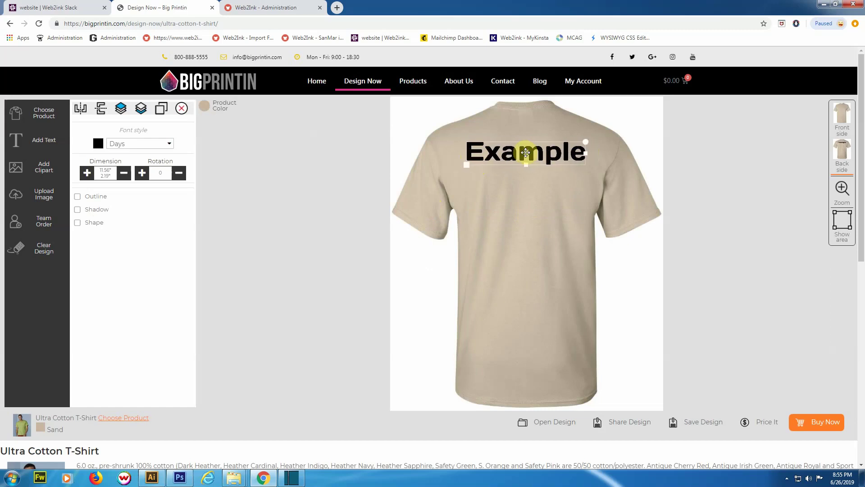
{"action": "left_click", "coordinate": [510, 215]}
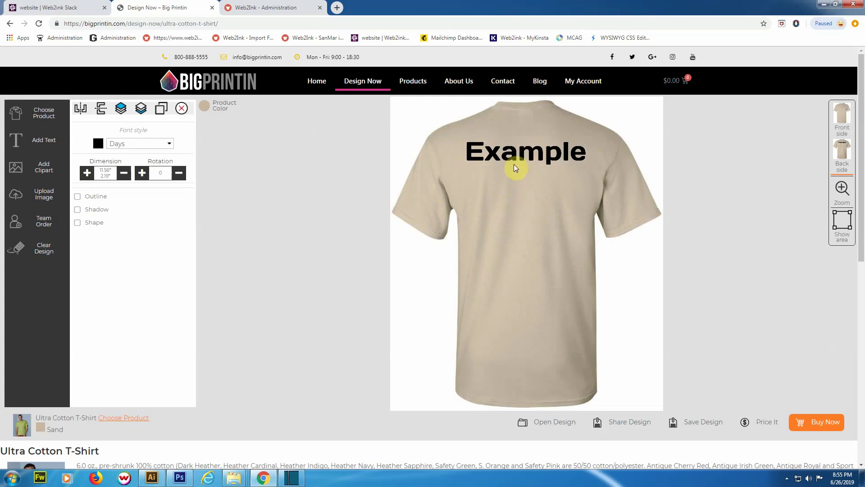
Add the '00' number placeholder, stretch it to 8.60 inches tall, and place it below 'Example'
{"action": "left_click", "coordinate": [43, 222]}
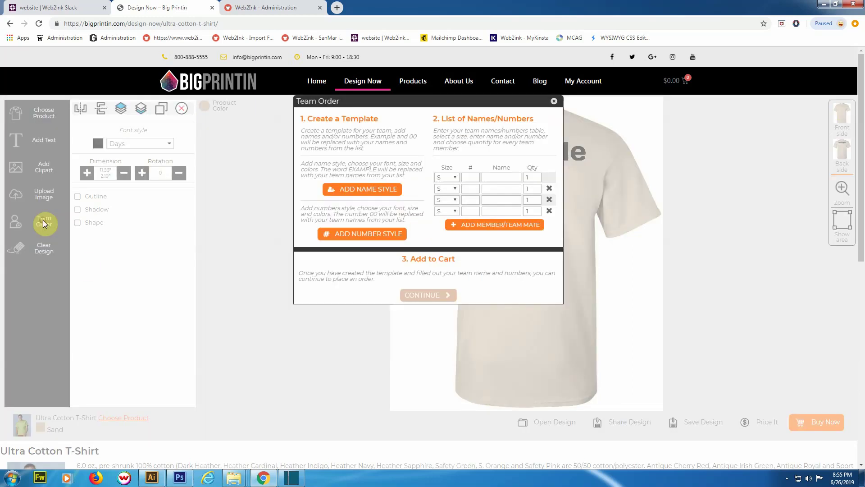
{"action": "left_click", "coordinate": [361, 235]}
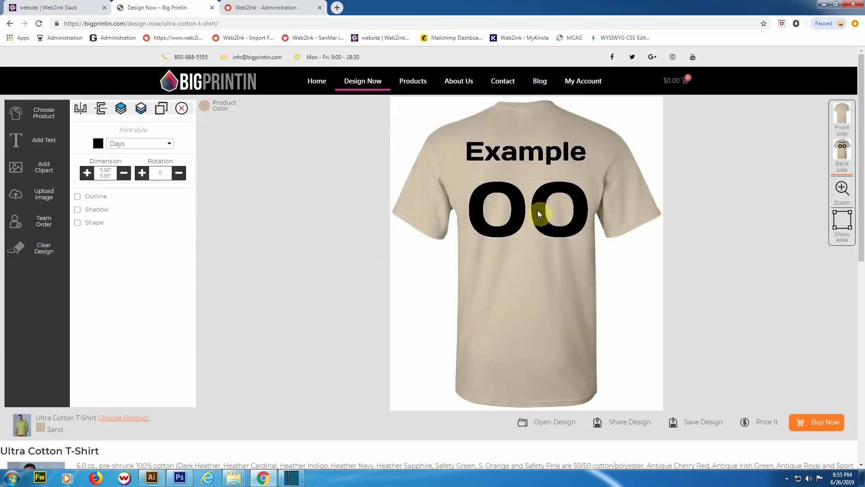
{"action": "left_click_drag", "start_coordinate": [539, 211], "coordinate": [539, 204]}
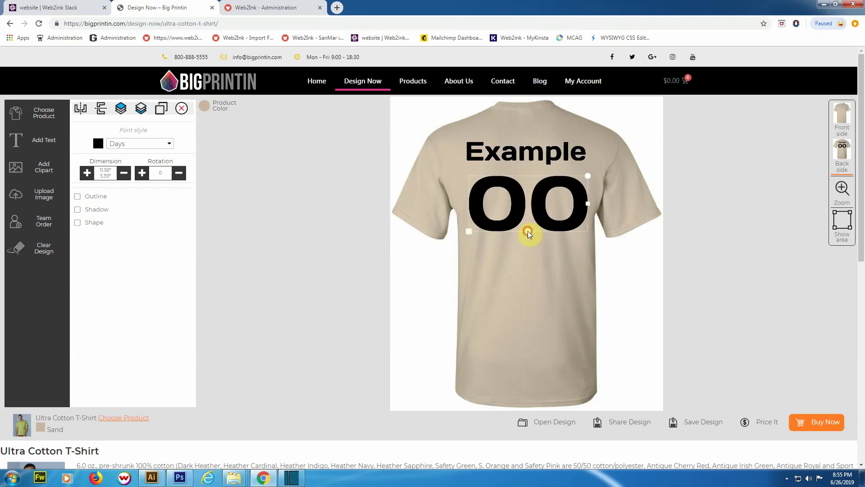
{"action": "left_click_drag", "start_coordinate": [529, 230], "coordinate": [525, 249]}
{"action": "left_click_drag", "start_coordinate": [537, 211], "coordinate": [532, 227]}
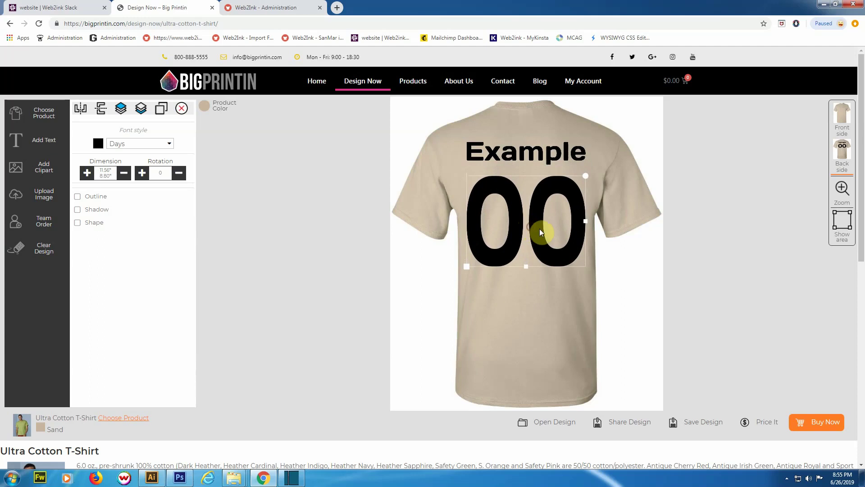
{"action": "left_click", "coordinate": [540, 230]}
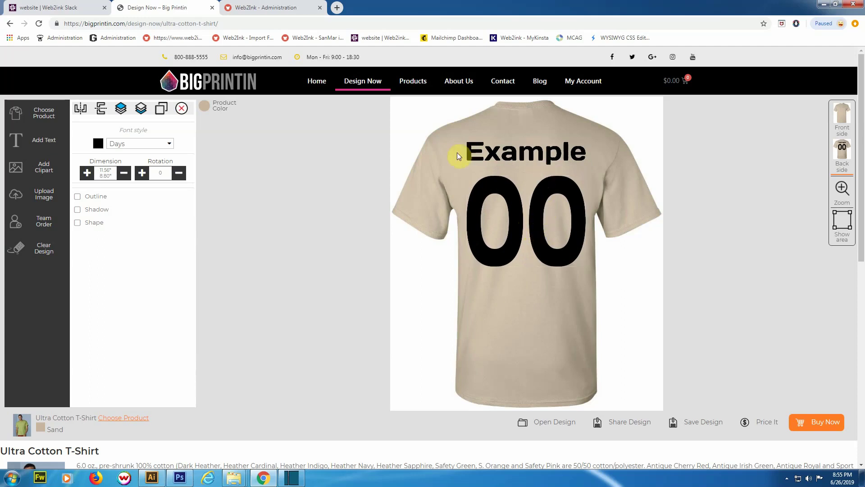
{"action": "left_click", "coordinate": [529, 151]}
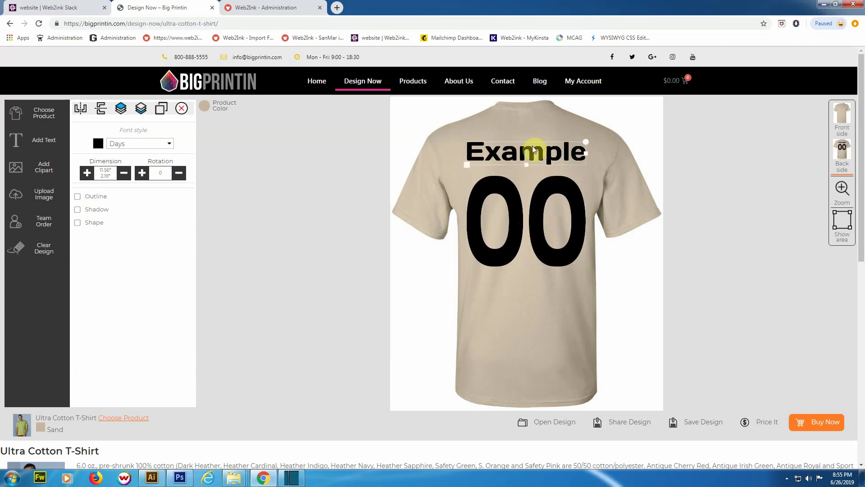
{"action": "left_click", "coordinate": [507, 204]}
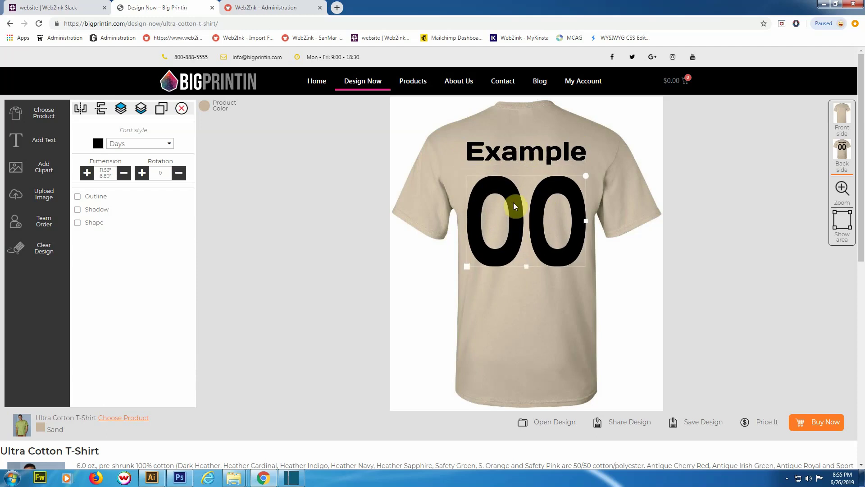
Fill in the first team member: size 2XL, number 23, and their surname
{"action": "left_click", "coordinate": [49, 225]}
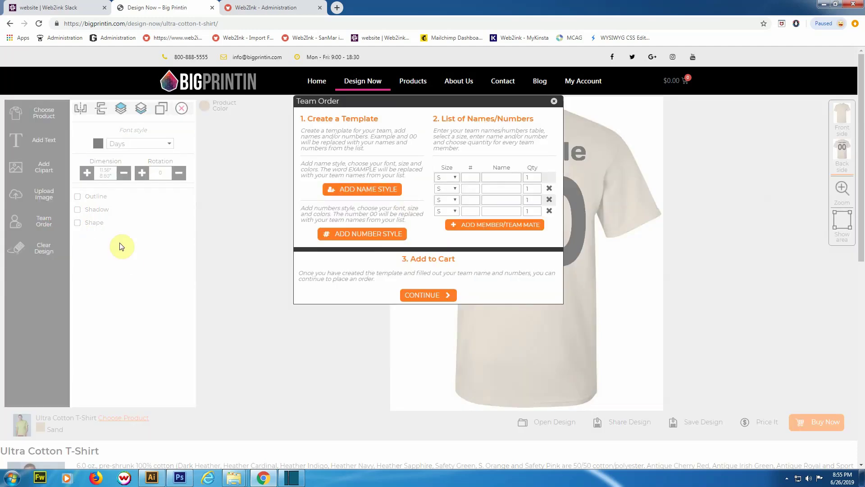
{"action": "left_click", "coordinate": [456, 176]}
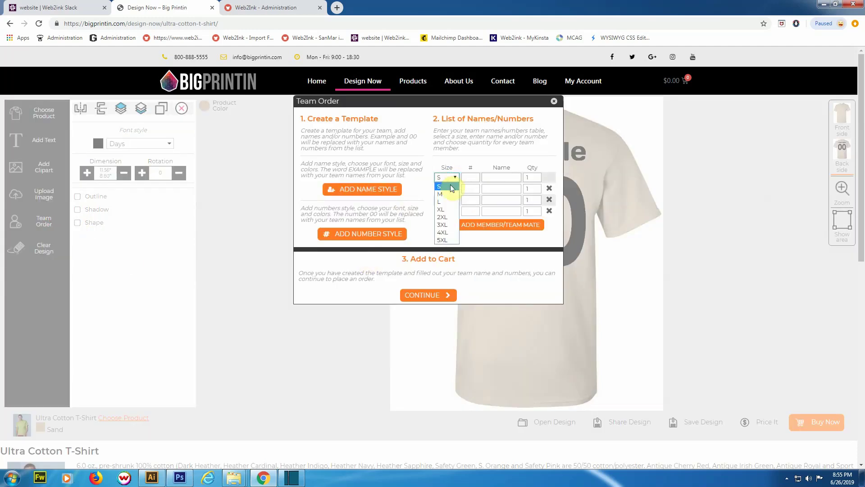
{"action": "left_click", "coordinate": [445, 219]}
{"action": "left_click", "coordinate": [474, 177]}
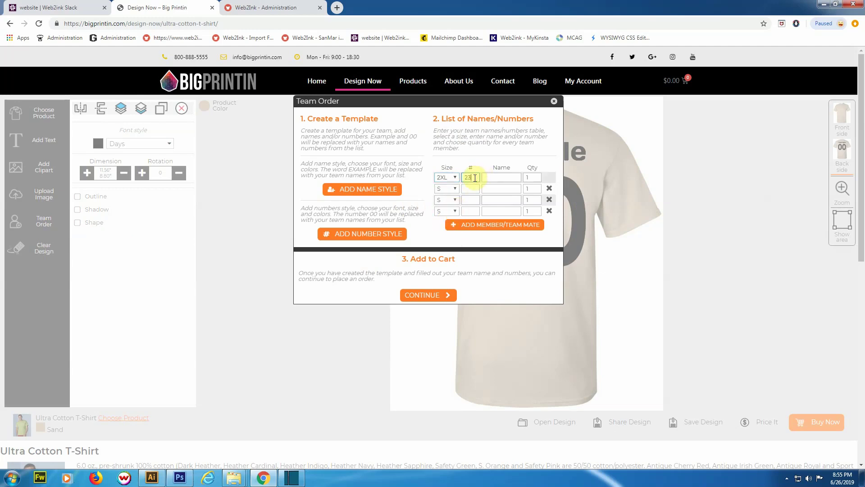
{"action": "type", "text": "23"}
{"action": "left_click", "coordinate": [493, 180]}
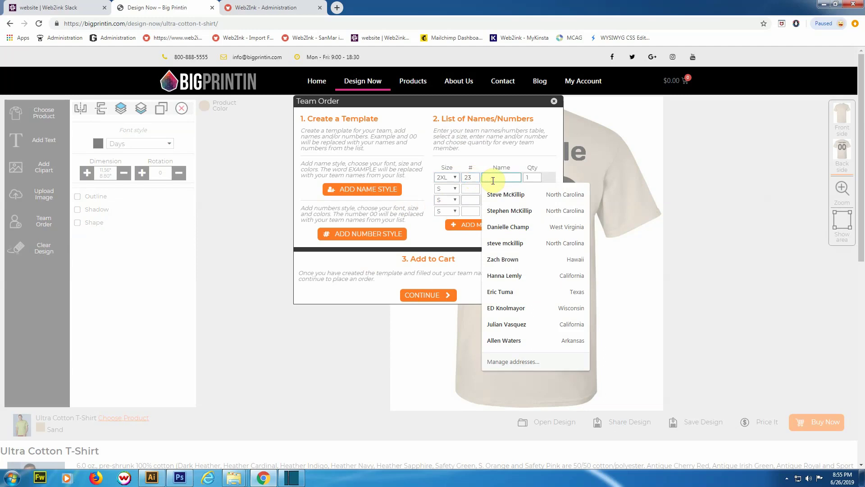
{"action": "type", "text": "jon"}
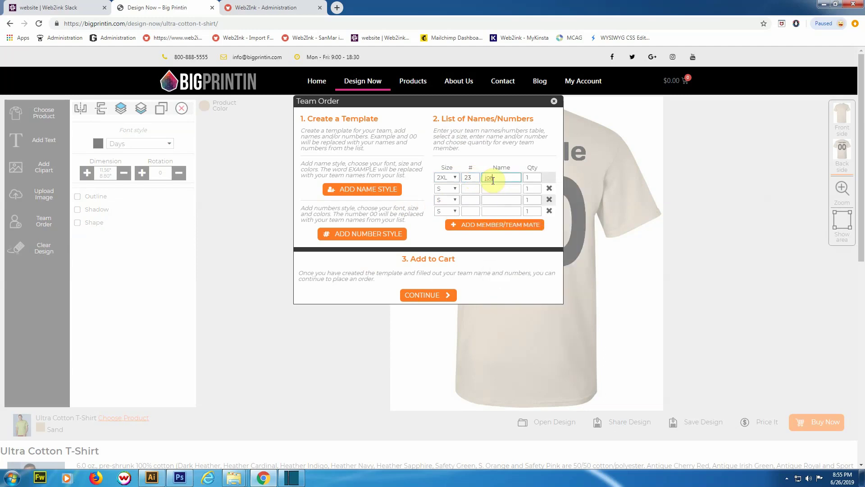
{"action": "key", "text": "BackSpace"}
{"action": "key", "text": "BackSpace"}
{"action": "key", "text": "BackSpace"}
{"action": "type", "text": "JORDAN"}
Fill in the second team member: size 3XL, number 23, and their surname
{"action": "left_click", "coordinate": [455, 187]}
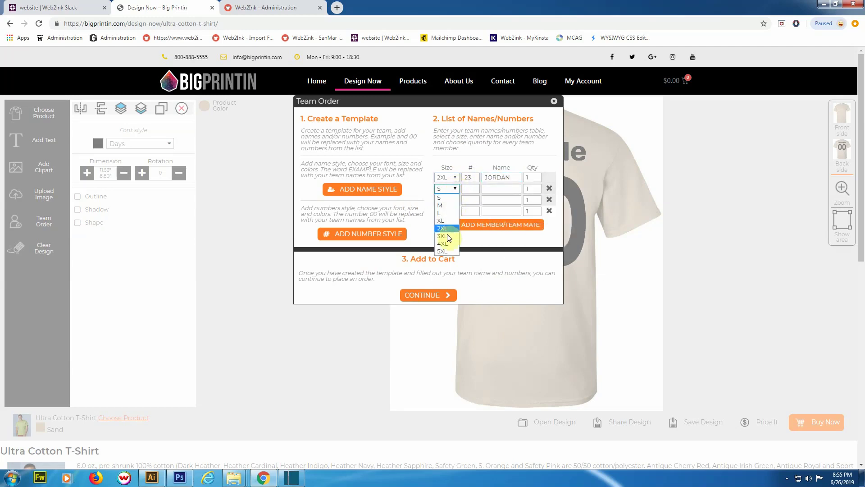
{"action": "left_click", "coordinate": [451, 235]}
{"action": "left_click", "coordinate": [468, 192]}
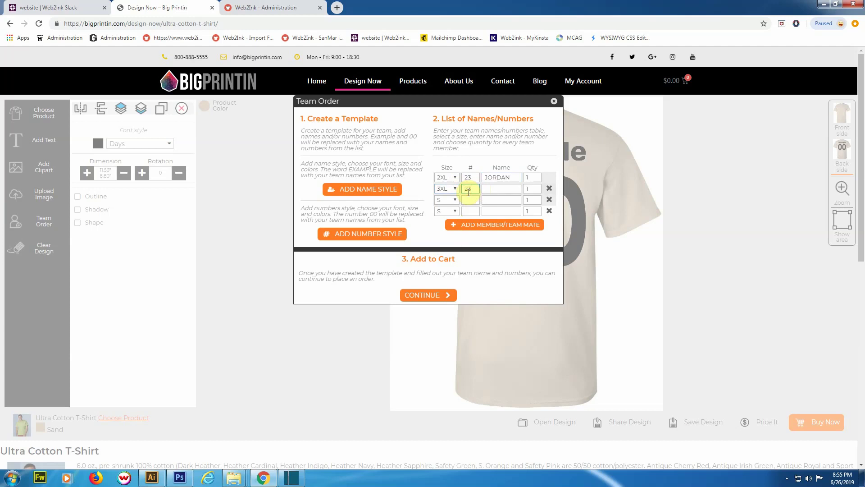
{"action": "left_click", "coordinate": [494, 190]}
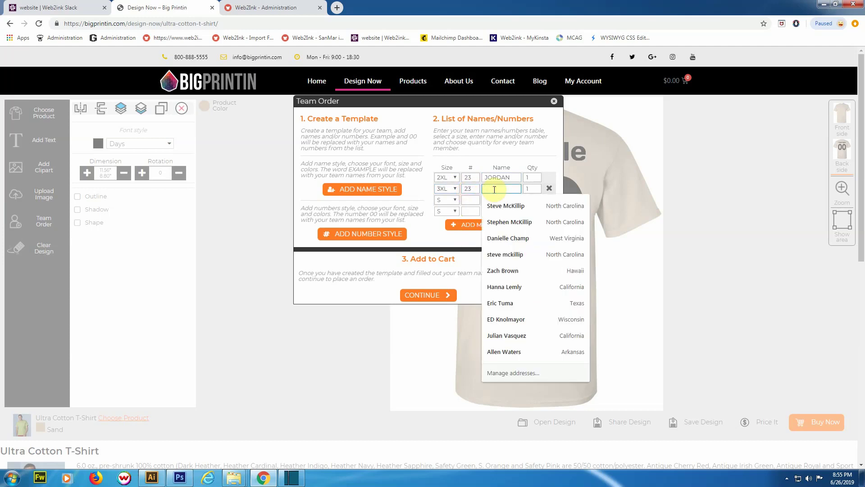
{"action": "type", "text": "JAMES"}
{"action": "key", "text": "Home"}
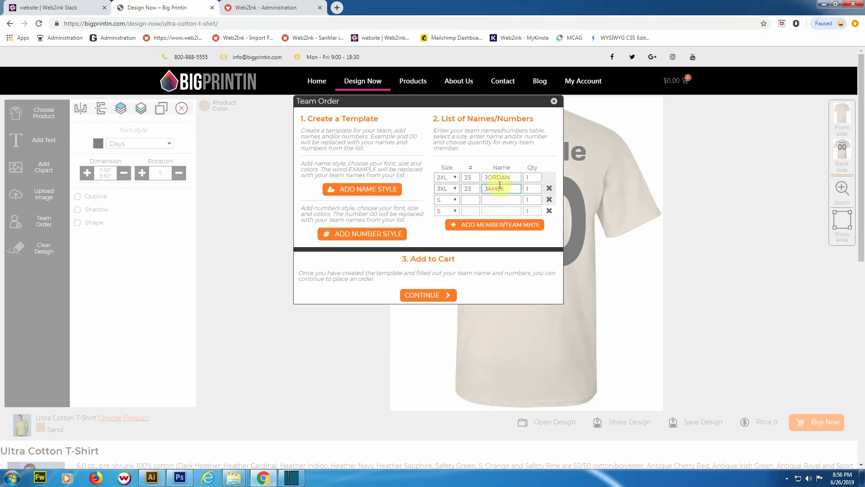
Fill in the third team member: size XL, number 30, and their surname
{"action": "left_click", "coordinate": [455, 200]}
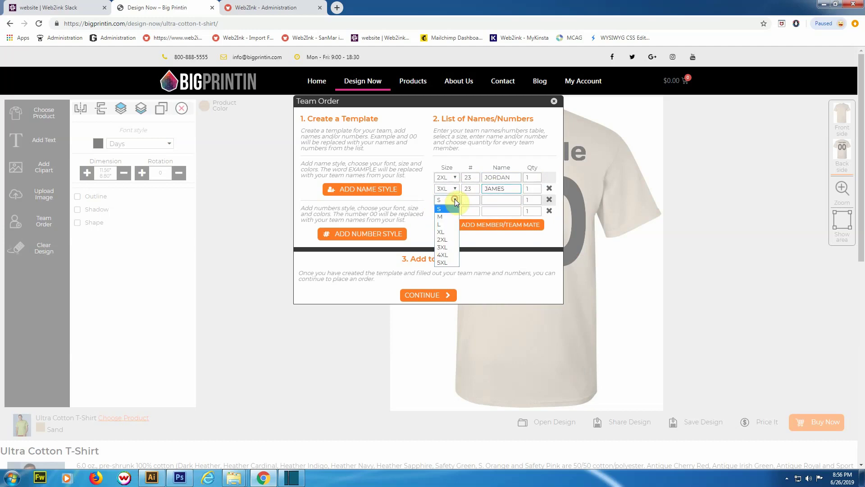
{"action": "left_click", "coordinate": [441, 231]}
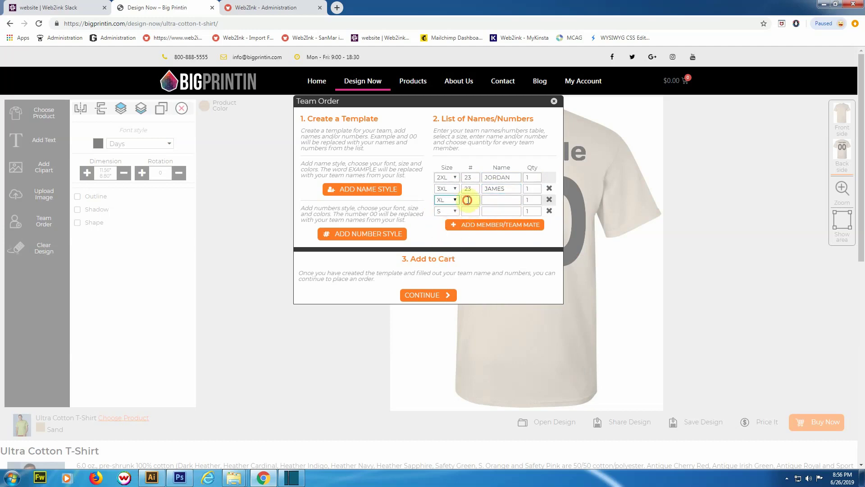
{"action": "left_click", "coordinate": [468, 199]}
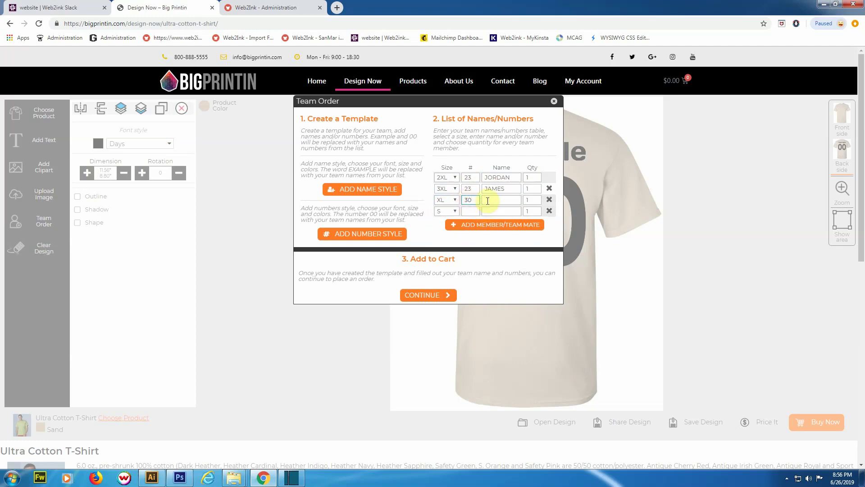
{"action": "left_click", "coordinate": [489, 200]}
{"action": "type", "text": "c"}
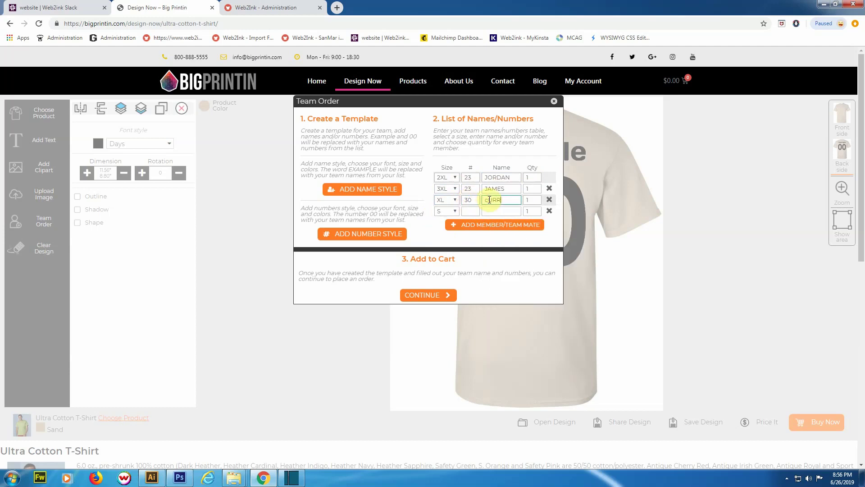
{"action": "left_click", "coordinate": [484, 200]}
{"action": "left_click", "coordinate": [482, 199]}
{"action": "double_click", "coordinate": [483, 200]}
{"action": "type", "text": "CURRY"}
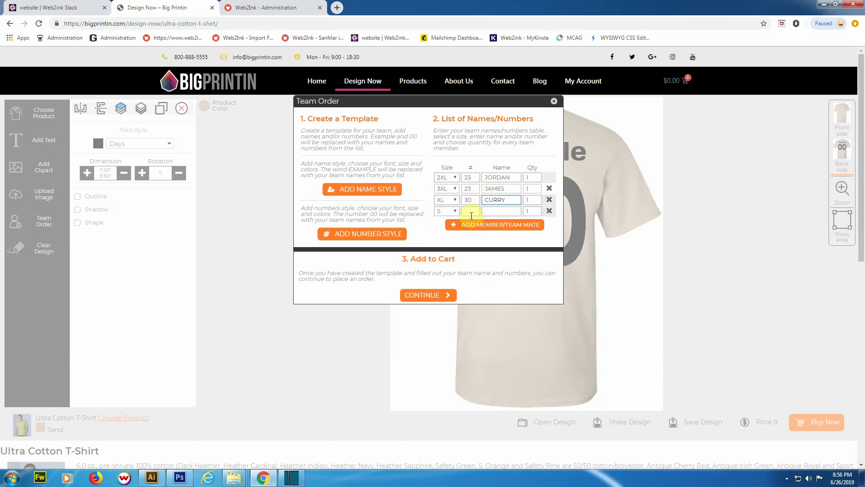
Add six more blank S-size team member rows to the list
{"action": "left_click", "coordinate": [485, 228]}
{"action": "left_click", "coordinate": [485, 230]}
{"action": "left_click", "coordinate": [486, 231]}
{"action": "left_click", "coordinate": [486, 231]}
{"action": "left_click", "coordinate": [487, 230]}
{"action": "left_click", "coordinate": [489, 230]}
{"action": "mouse_move", "coordinate": [555, 218]}
{"action": "left_mouse_down"}
{"action": "mouse_move", "coordinate": [555, 171]}
{"action": "mouse_move", "coordinate": [553, 224]}
{"action": "left_mouse_up"}
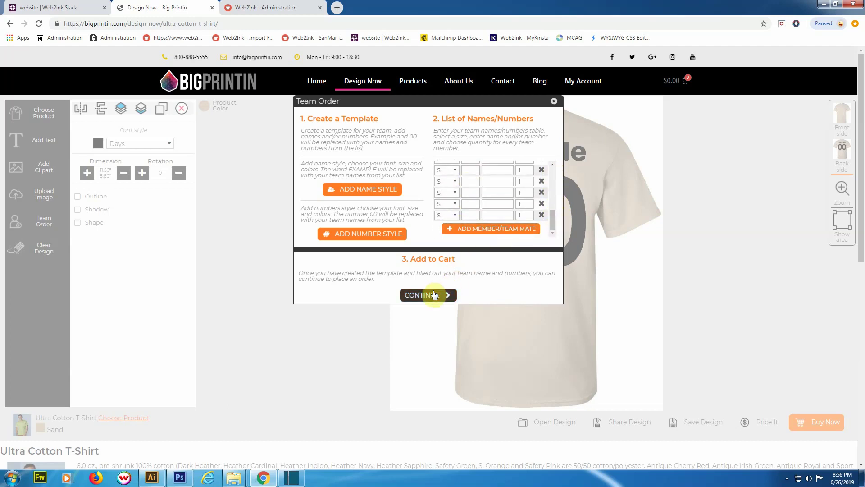
Close Team Order and delete the 'Example' and '00' placeholders from the shirt back
{"action": "left_click", "coordinate": [556, 104]}
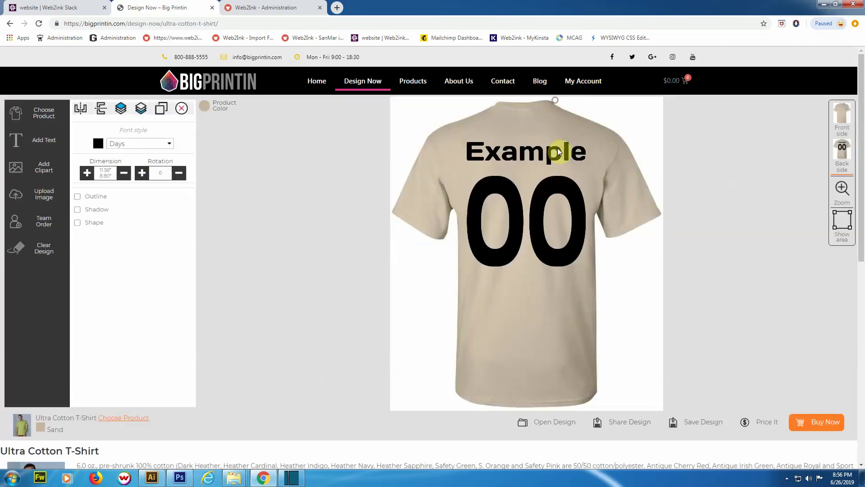
{"action": "left_click", "coordinate": [182, 109]}
{"action": "left_click", "coordinate": [526, 194]}
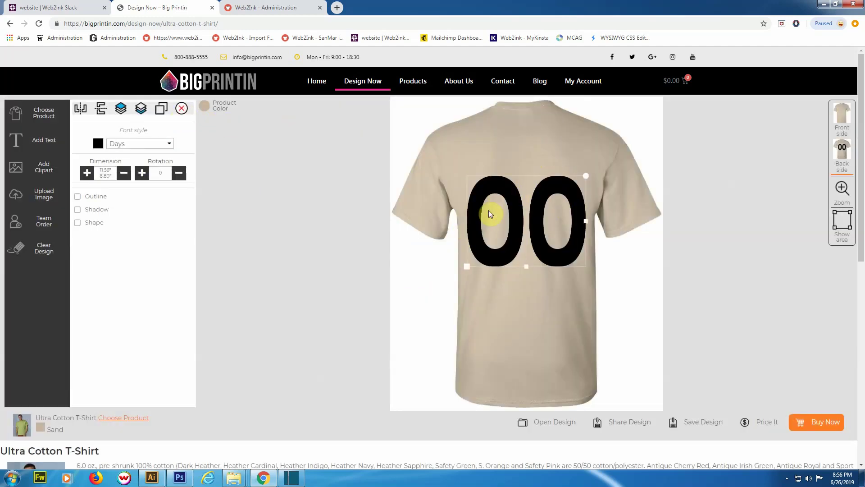
{"action": "left_click", "coordinate": [182, 107]}
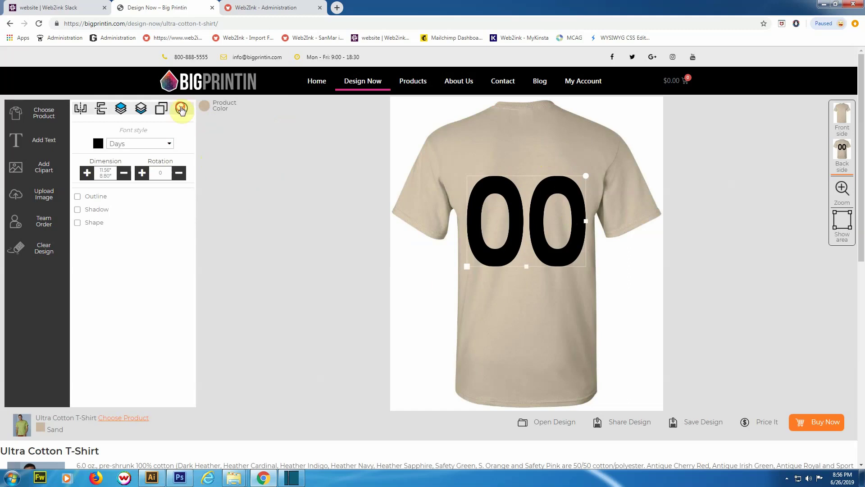
Add the VW bus clipart to the shirt front, shrink it to 8.08 by 8.38 inches, and move it onto the chest
{"action": "left_click", "coordinate": [844, 116]}
{"action": "left_click", "coordinate": [164, 135]}
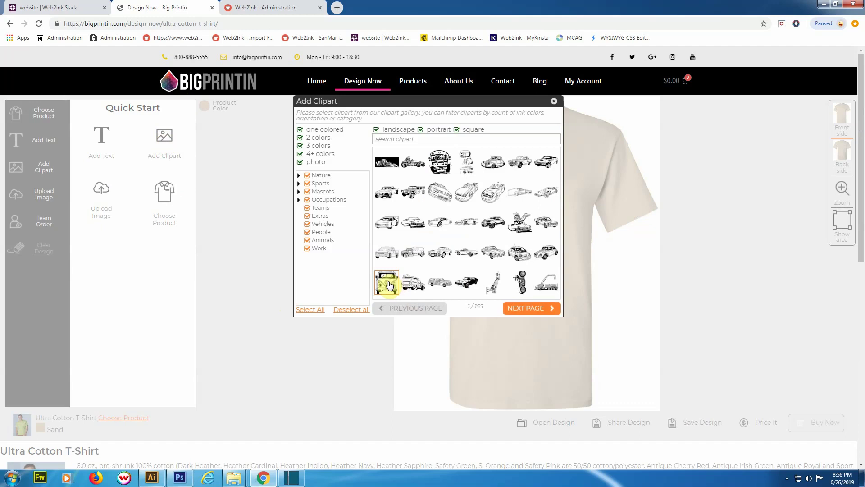
{"action": "left_click", "coordinate": [387, 283]}
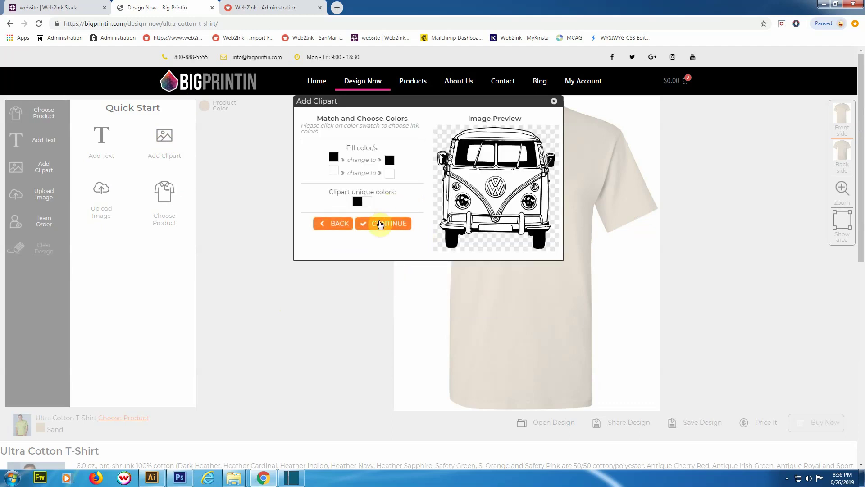
{"action": "left_click", "coordinate": [380, 222]}
{"action": "left_click_drag", "start_coordinate": [469, 284], "coordinate": [469, 280]}
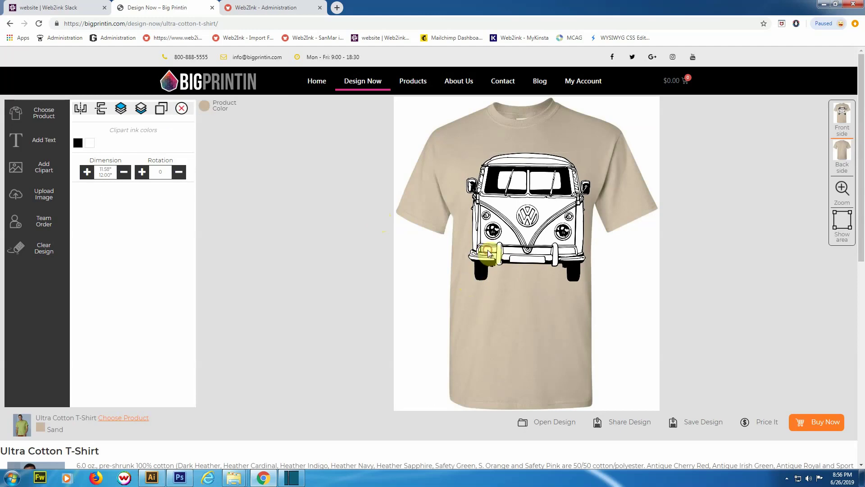
{"action": "left_click_drag", "start_coordinate": [466, 283], "coordinate": [489, 251]}
{"action": "left_click_drag", "start_coordinate": [531, 229], "coordinate": [527, 203]}
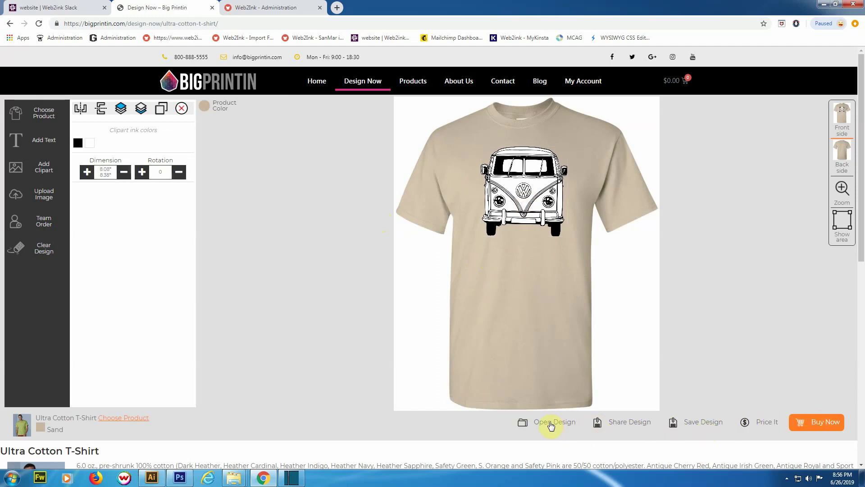
{"action": "left_click", "coordinate": [620, 426]}
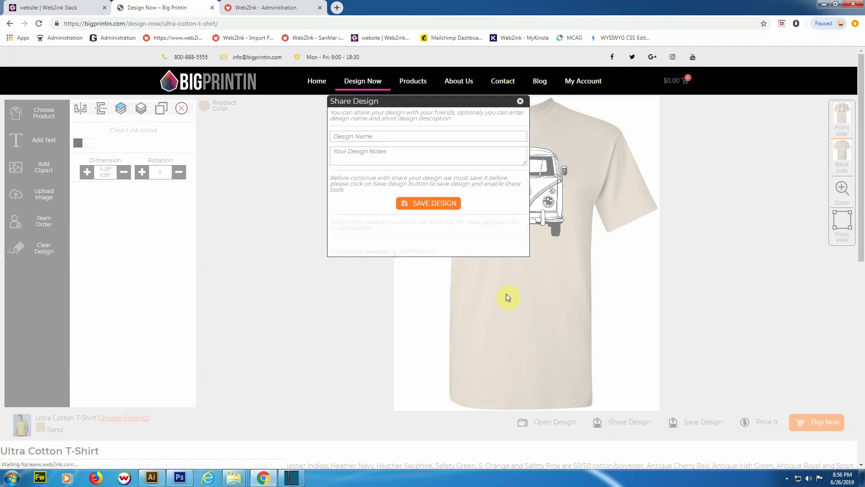
{"action": "left_click", "coordinate": [382, 138]}
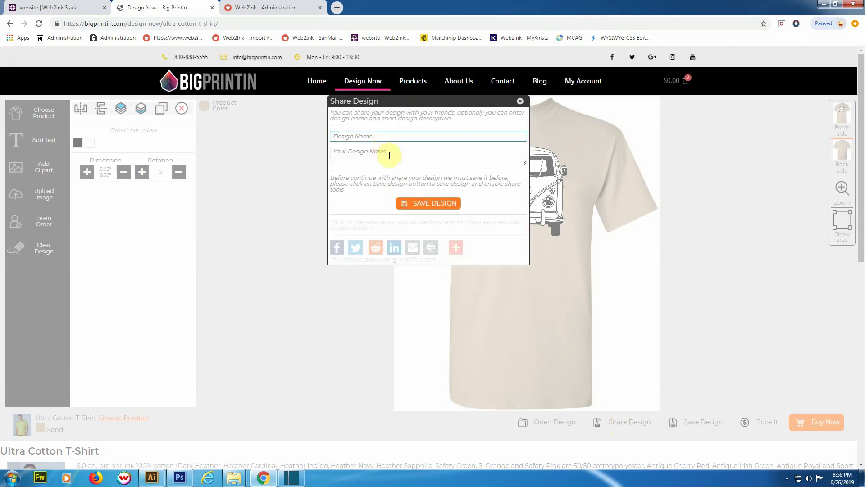
{"action": "left_click", "coordinate": [390, 155]}
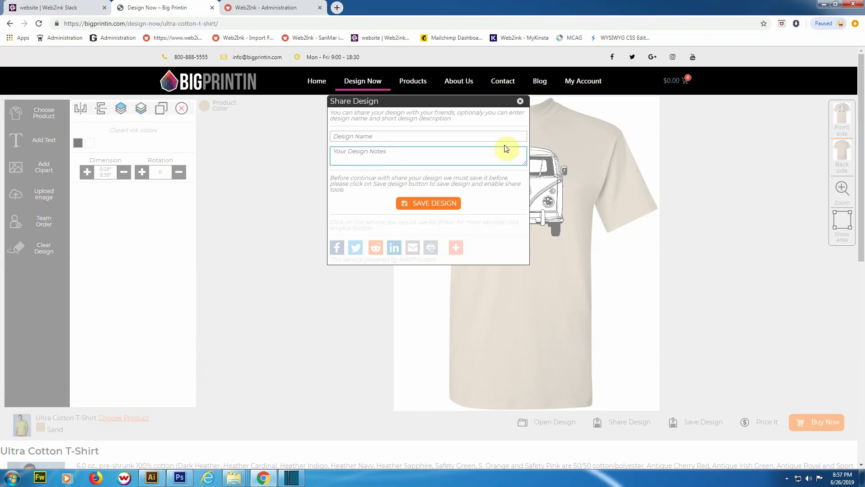
{"action": "left_click", "coordinate": [521, 102]}
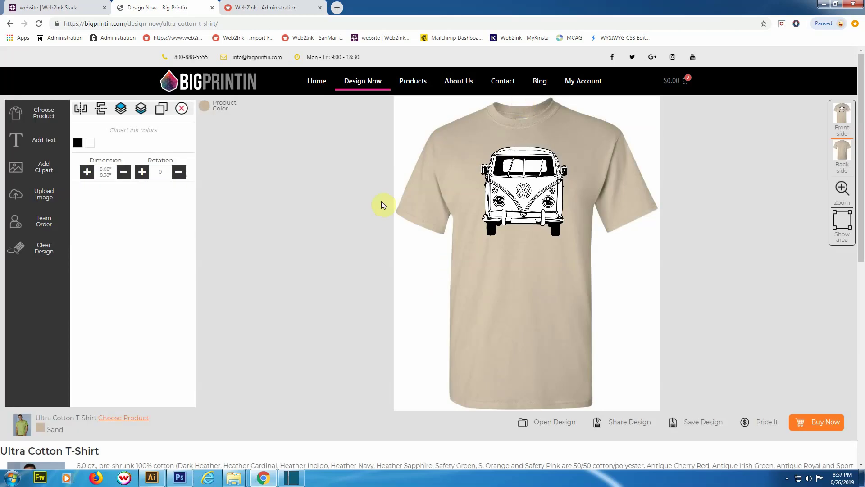
In Price It, enter 5 S, 7 M and 13 2XL shirts for a $189.76 subtotal
{"action": "left_click", "coordinate": [766, 422]}
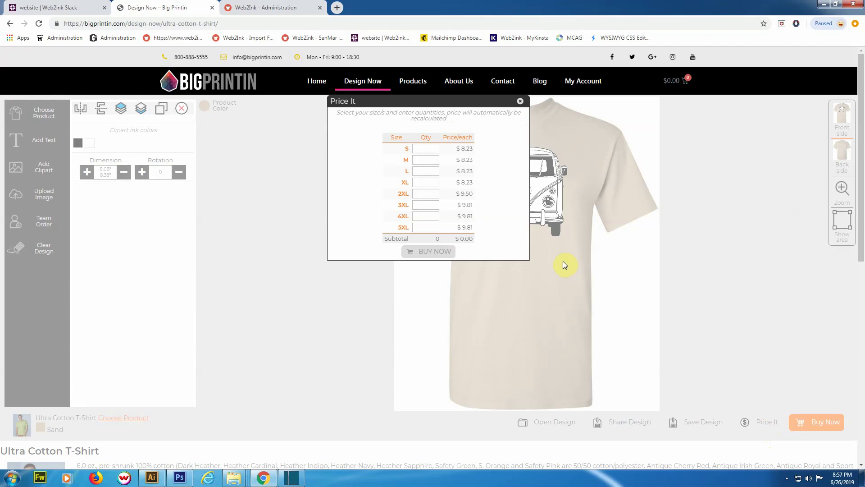
{"action": "left_click", "coordinate": [435, 148]}
{"action": "type", "text": "2"}
{"action": "key", "text": "BackSpace"}
{"action": "type", "text": "5"}
{"action": "left_click", "coordinate": [434, 194]}
{"action": "type", "text": "1"}
{"action": "left_click", "coordinate": [434, 191]}
{"action": "left_click", "coordinate": [435, 191]}
{"action": "left_click", "coordinate": [435, 192]}
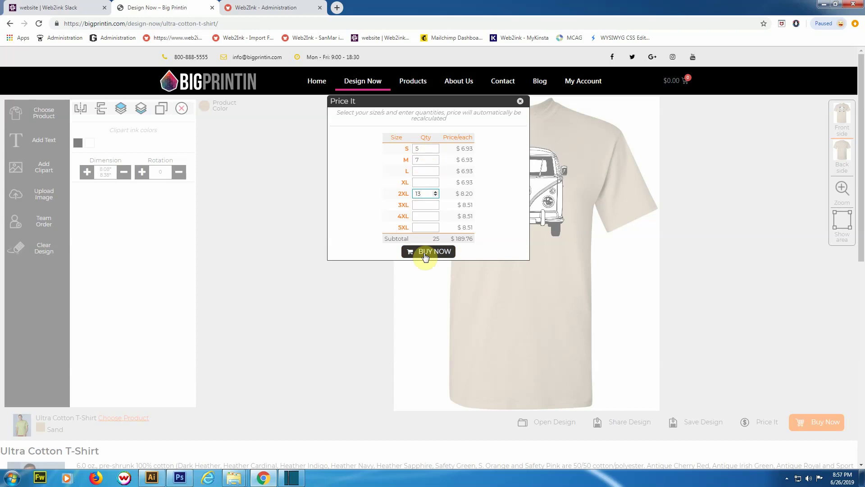
Close the price calculator and open the Buy Now review of the VW bus design
{"action": "left_click", "coordinate": [520, 101]}
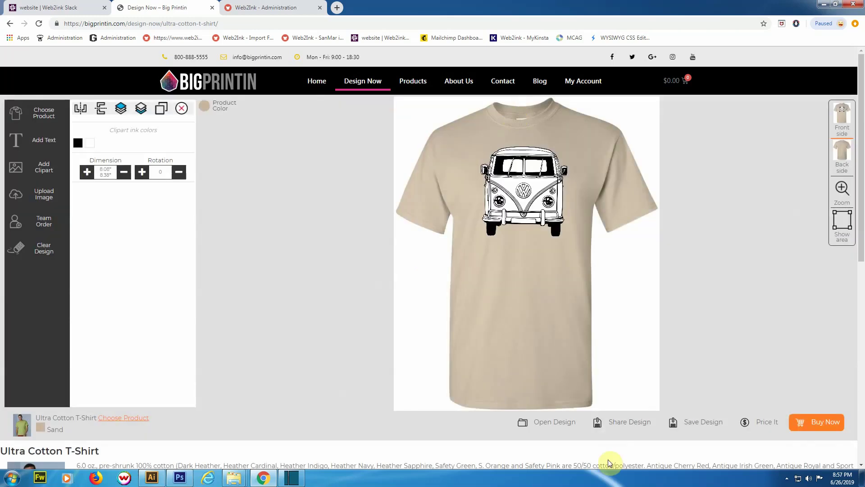
{"action": "left_click", "coordinate": [809, 423]}
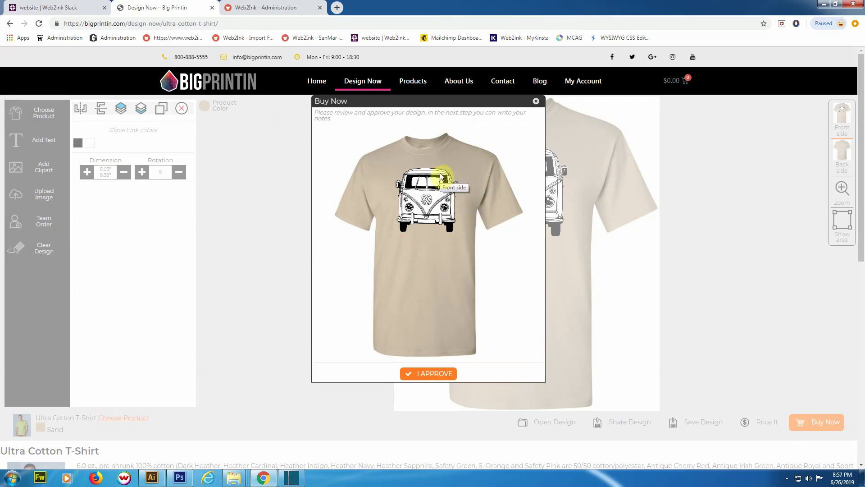
Approve the design, skip notes, order 5 S and 10 M shirts, and add them to the cart
{"action": "left_click", "coordinate": [426, 375]}
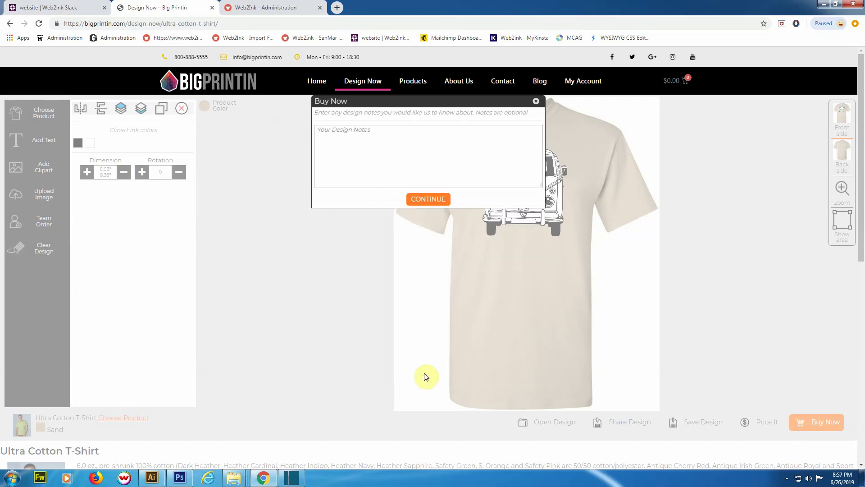
{"action": "left_click", "coordinate": [357, 154]}
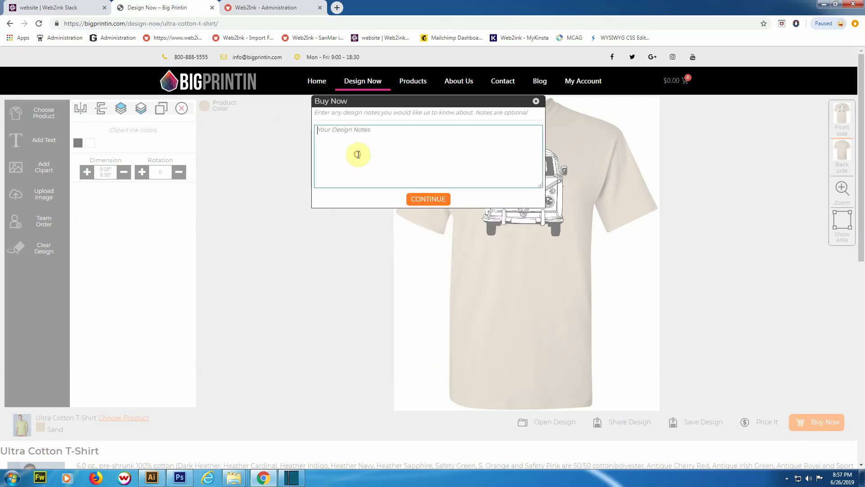
{"action": "left_click", "coordinate": [428, 201]}
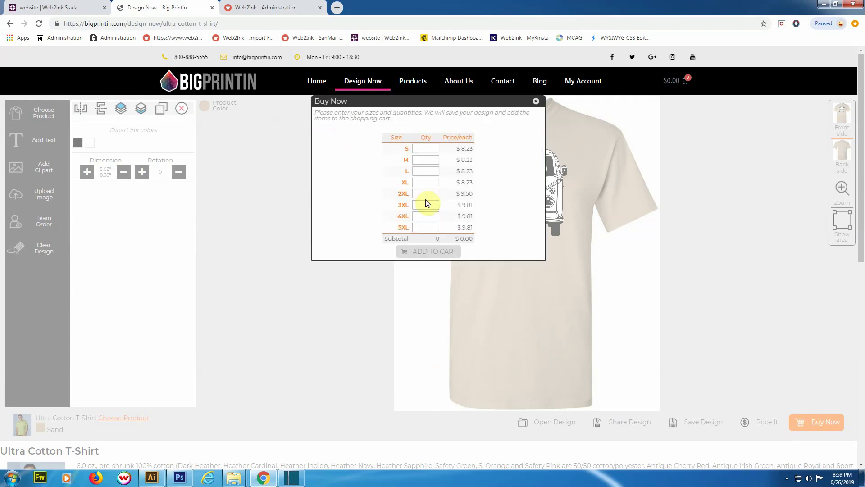
{"action": "left_click", "coordinate": [435, 149]}
{"action": "left_click", "coordinate": [435, 158]}
{"action": "double_click", "coordinate": [435, 158]}
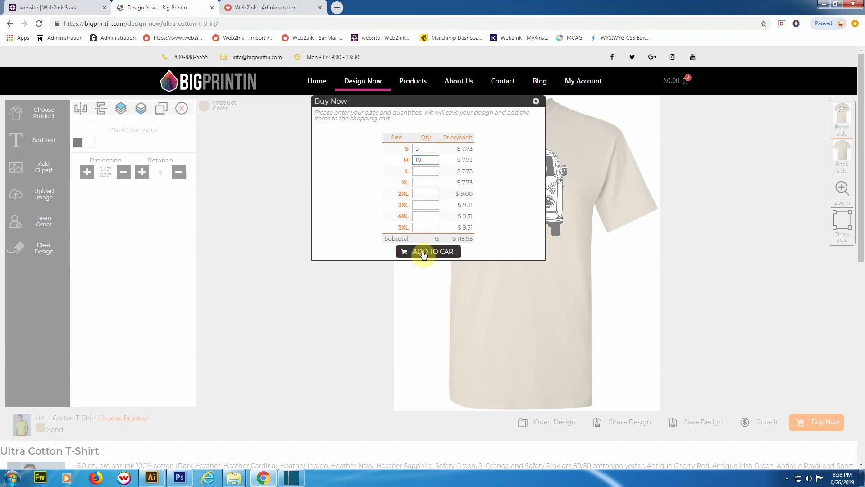
{"action": "left_click", "coordinate": [422, 251]}
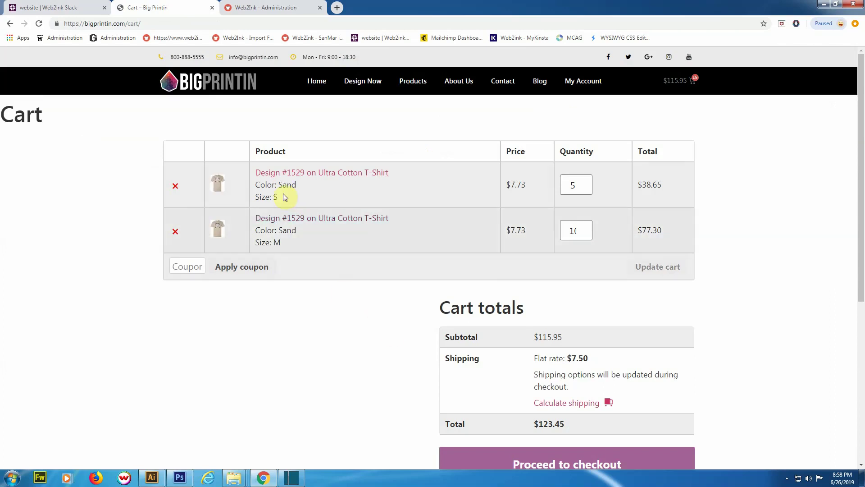
Load a blank purple Ultra Cotton T-Shirt from the T-Shirts category into the designer
{"action": "left_click", "coordinate": [363, 81]}
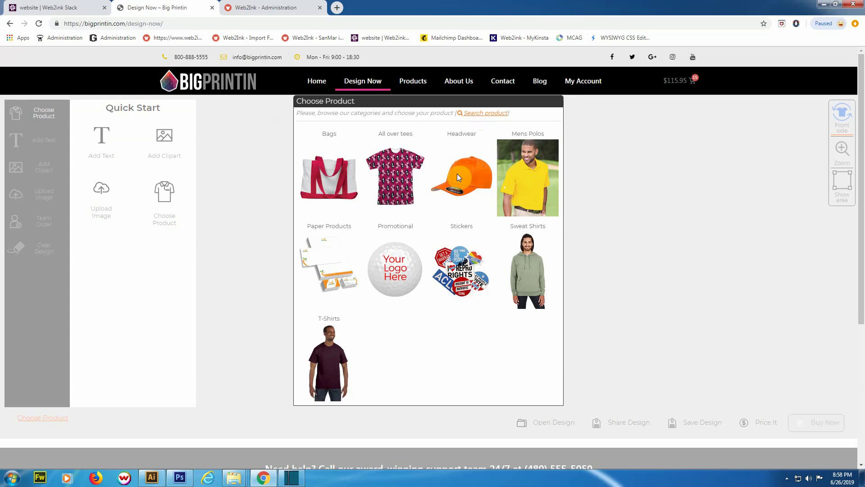
{"action": "left_click", "coordinate": [325, 359]}
{"action": "left_click", "coordinate": [324, 284]}
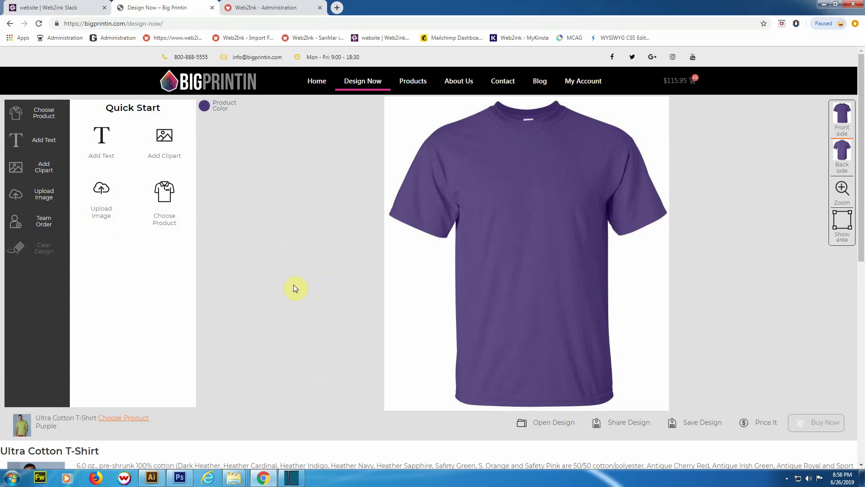
Save the admin designer settings with Web2Ink Default style and Red theme, then return to the designer
{"action": "left_click", "coordinate": [272, 10]}
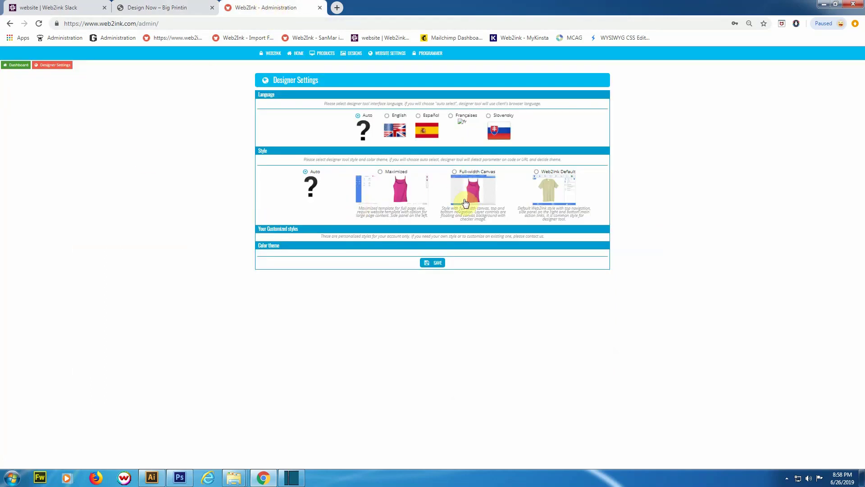
{"action": "left_click", "coordinate": [380, 172]}
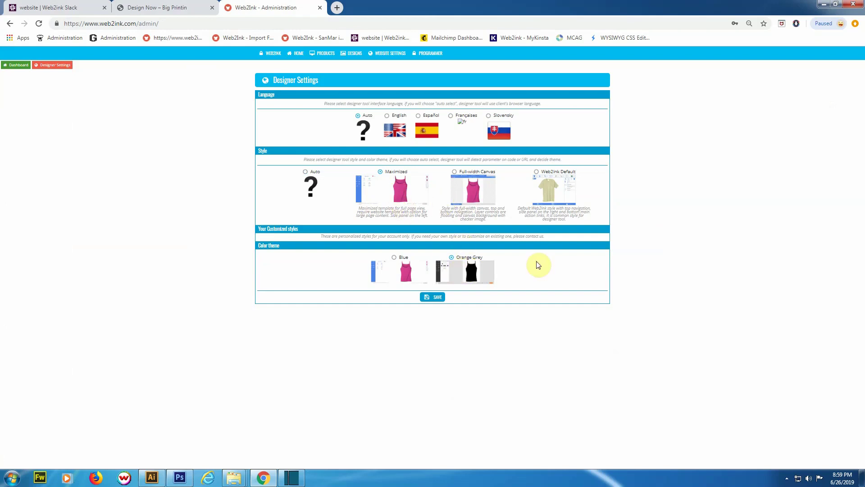
{"action": "left_click", "coordinate": [537, 172]}
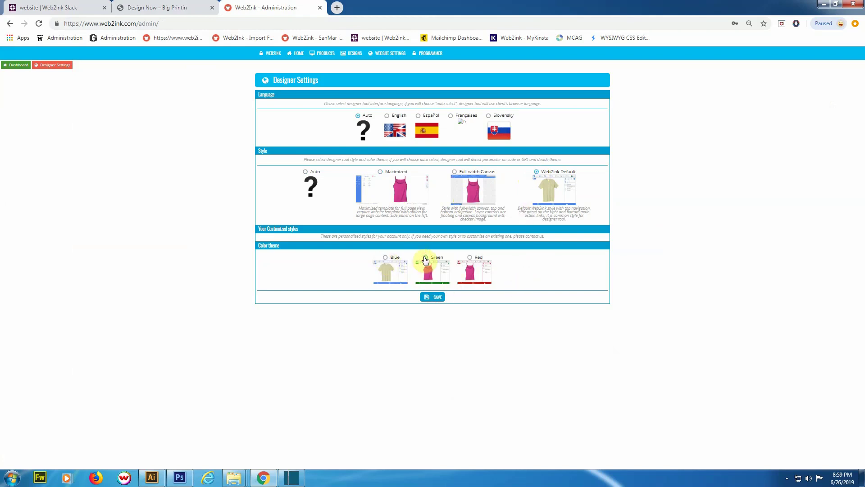
{"action": "left_click", "coordinate": [470, 257]}
{"action": "left_click", "coordinate": [434, 298]}
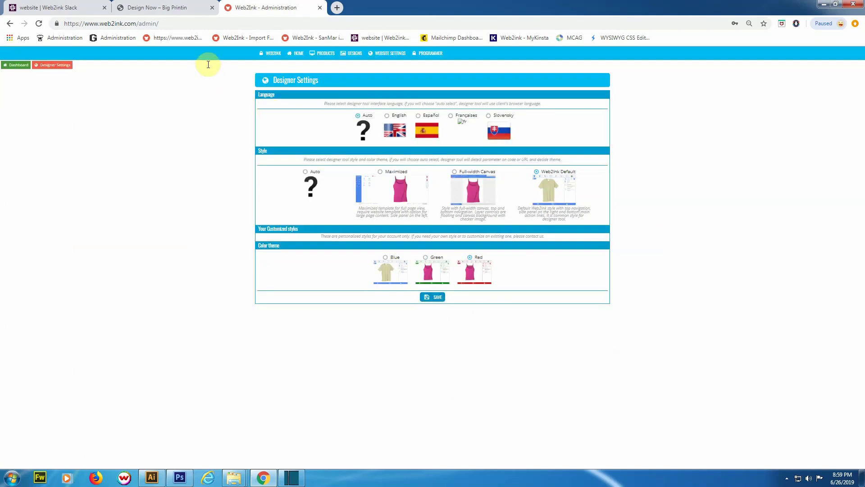
{"action": "left_click", "coordinate": [169, 10]}
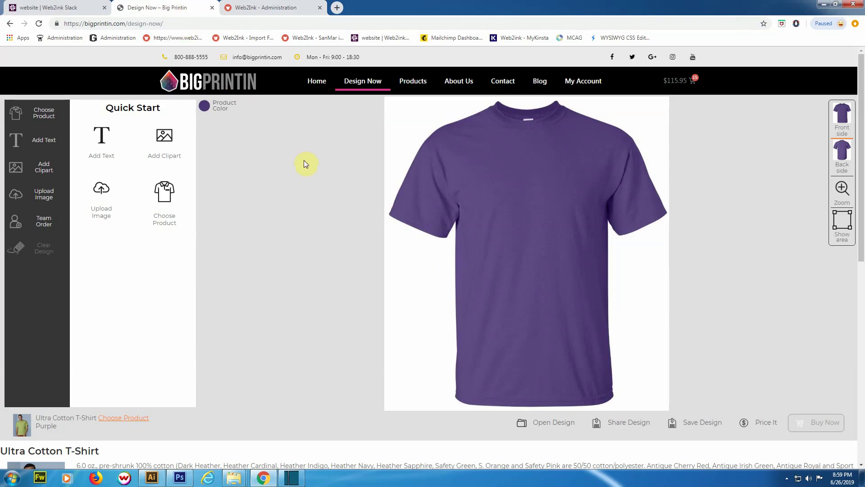
Reload the designer, then save Maximized style with the Orange Grey theme in the admin Designer Settings
{"action": "left_click", "coordinate": [39, 24]}
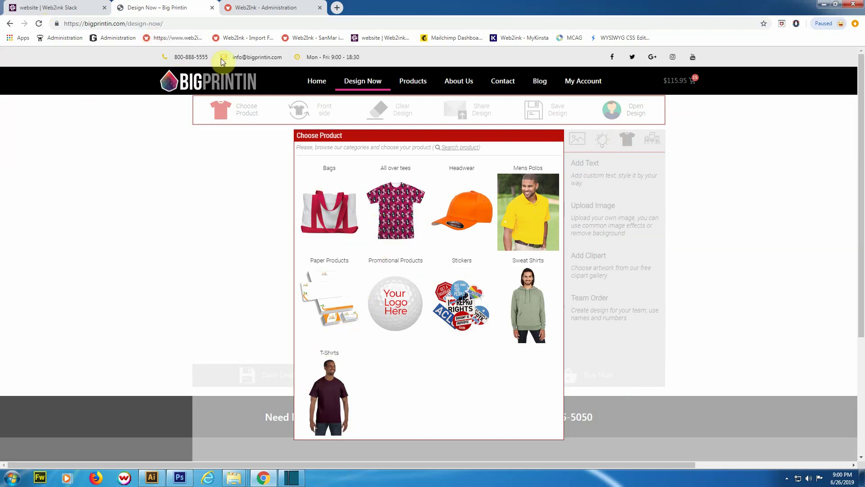
{"action": "left_click", "coordinate": [263, 8]}
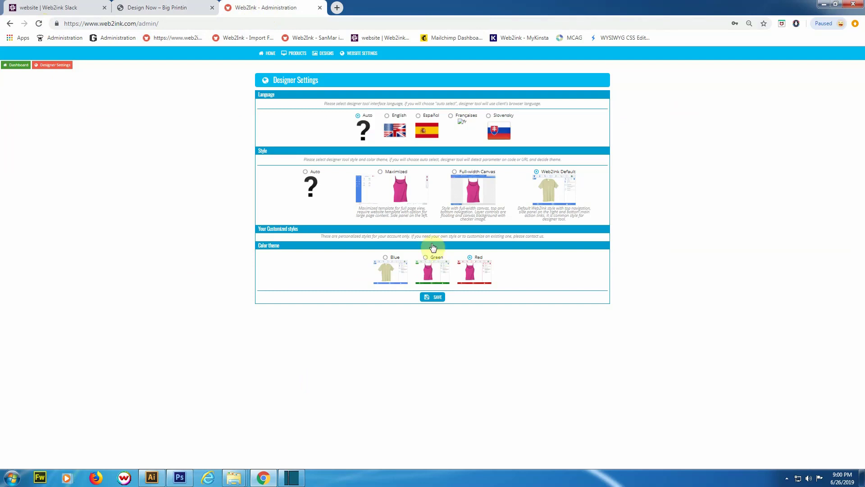
{"action": "left_click", "coordinate": [384, 177]}
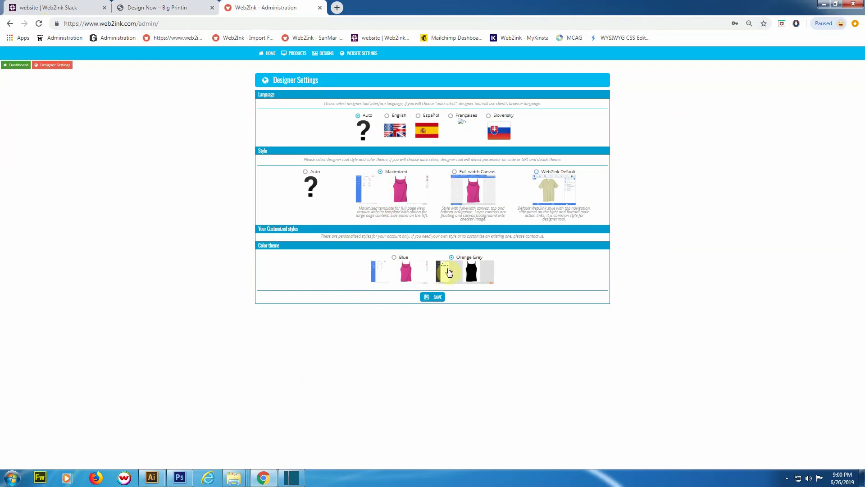
{"action": "left_click", "coordinate": [433, 298]}
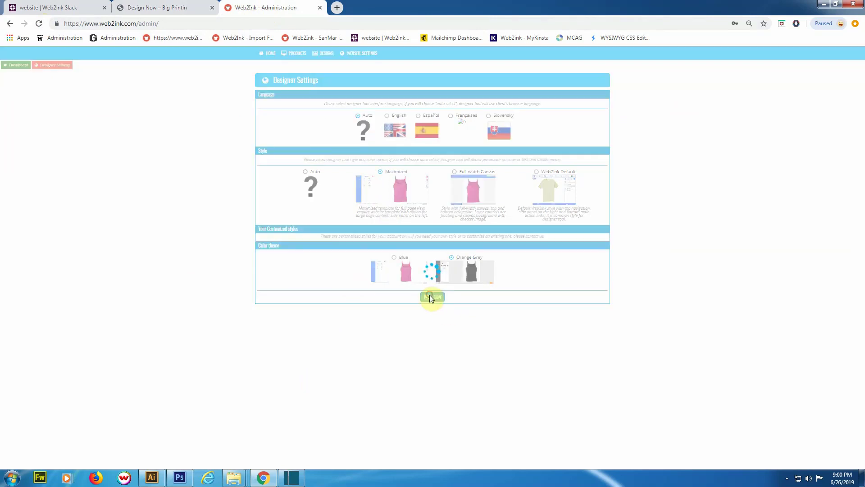
Reload the Big Printin designer in its Maximized layout, then go to the Big Printin home page
{"action": "left_click", "coordinate": [176, 10]}
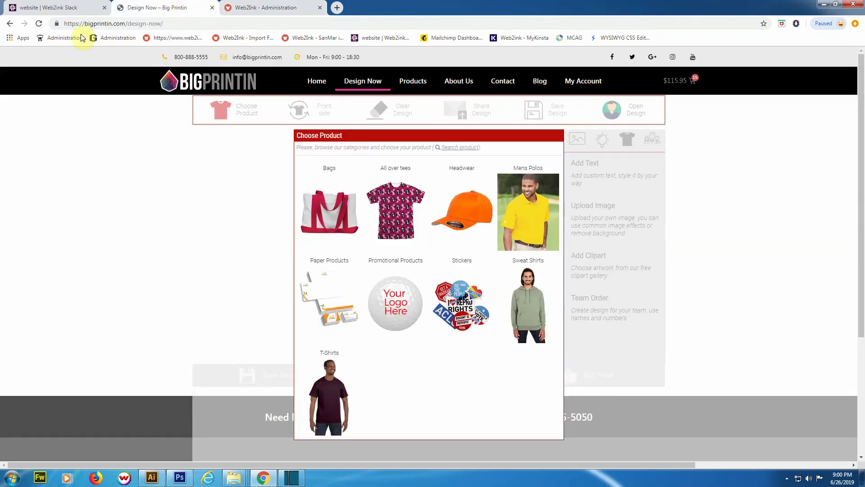
{"action": "left_click", "coordinate": [39, 24]}
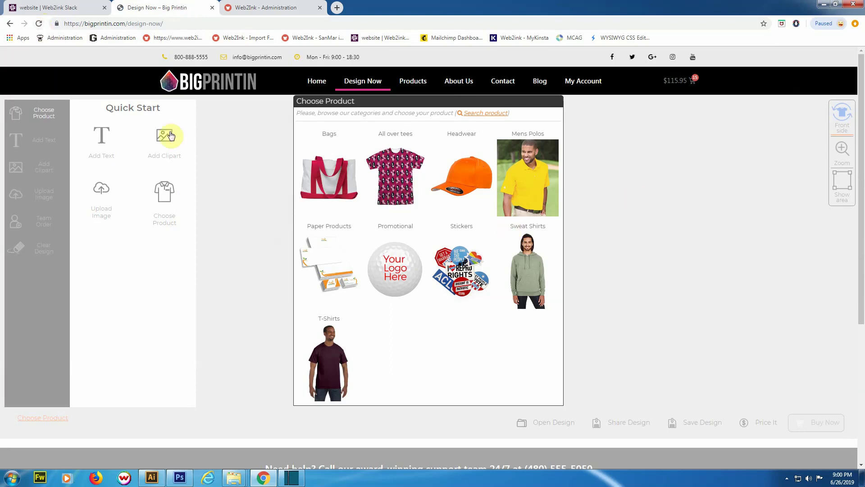
{"action": "left_click", "coordinate": [213, 84]}
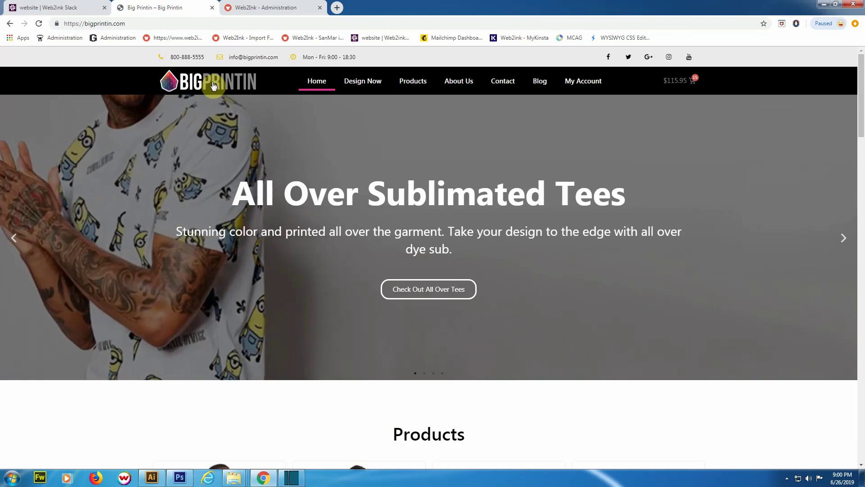
Open the American Apparel All over Sublimated Tee from the All over tees category in the designer
{"action": "scroll", "coordinate": [257, 216], "scroll_direction": "down", "scroll_amount": 7}
{"action": "scroll", "coordinate": [257, 212], "scroll_direction": "down", "scroll_amount": 9}
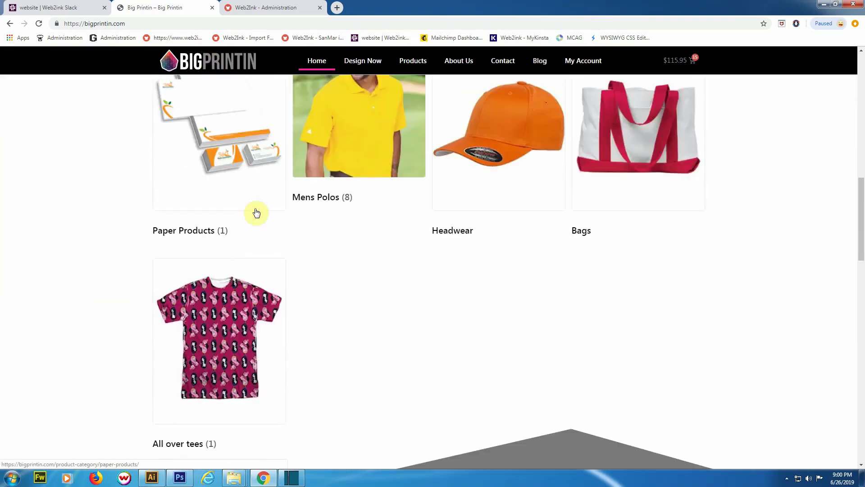
{"action": "left_click", "coordinate": [223, 236]}
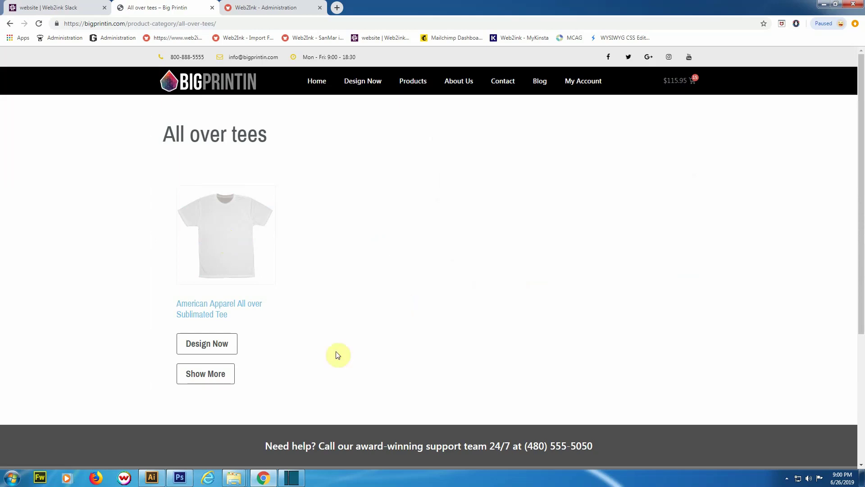
{"action": "left_click", "coordinate": [225, 347]}
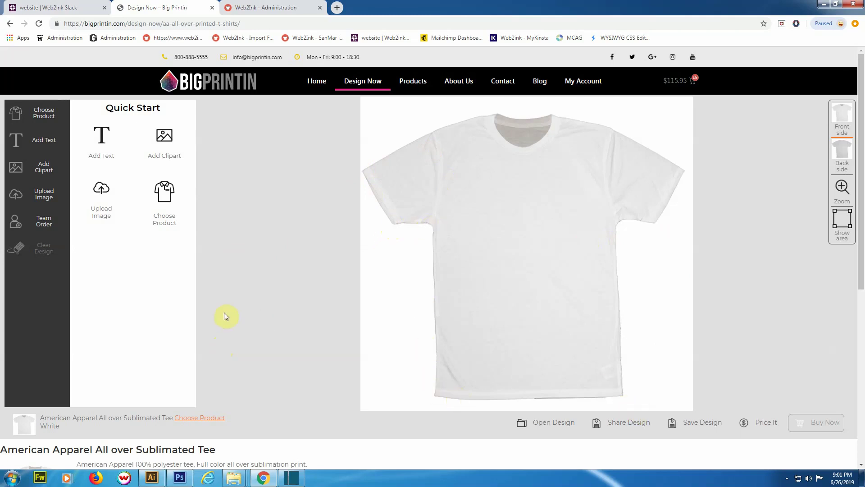
Confirm legal rights and choose the 24700-back tie-dye image from the artwork folder for upload
{"action": "left_click", "coordinate": [100, 188]}
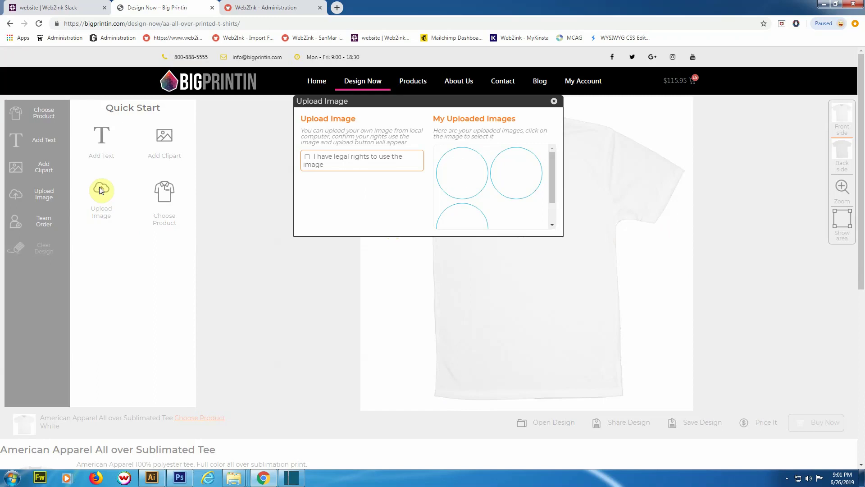
{"action": "left_click", "coordinate": [315, 164]}
{"action": "left_click", "coordinate": [353, 180]}
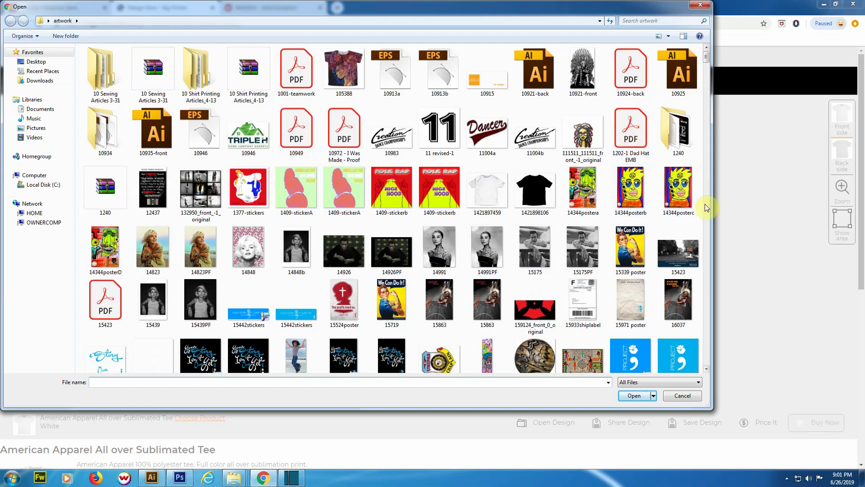
{"action": "left_click", "coordinate": [706, 368]}
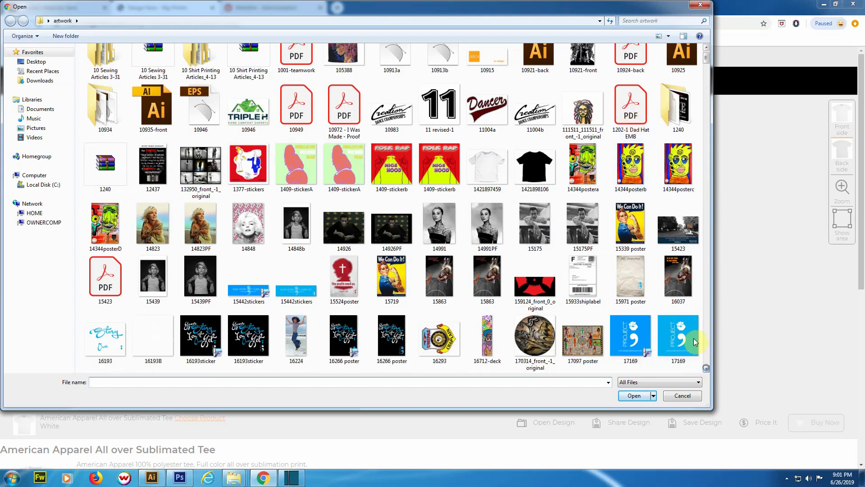
{"action": "left_click", "coordinate": [706, 131]}
{"action": "left_click", "coordinate": [270, 245]}
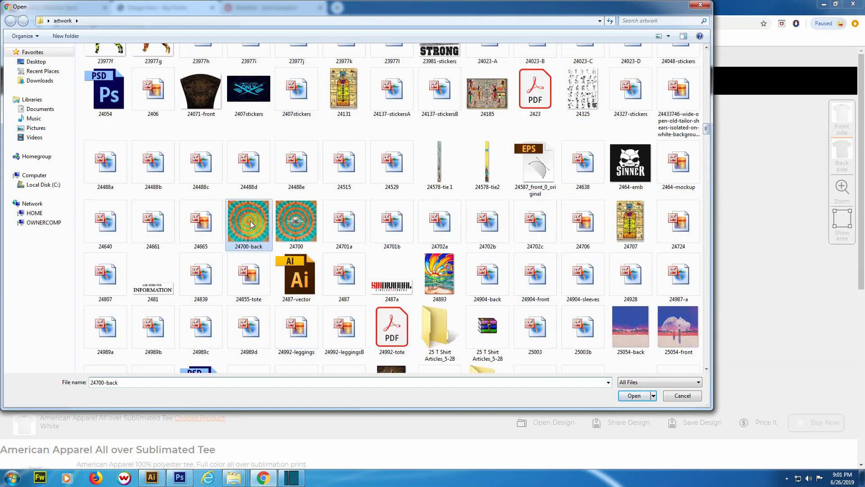
Upload the chosen 24700-back image and wait for the Remove Background step
{"action": "left_click", "coordinate": [632, 395]}
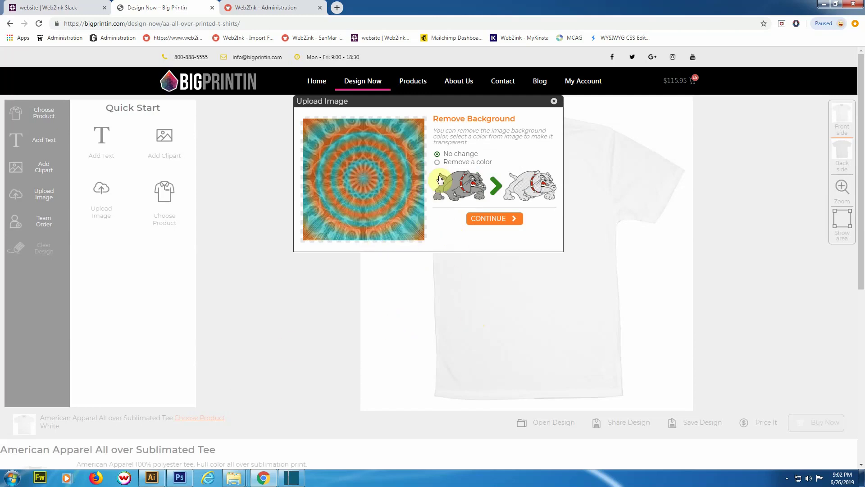
Skip background removal and photo effects, and print the tie-dye image over the whole tee
{"action": "left_click", "coordinate": [490, 219]}
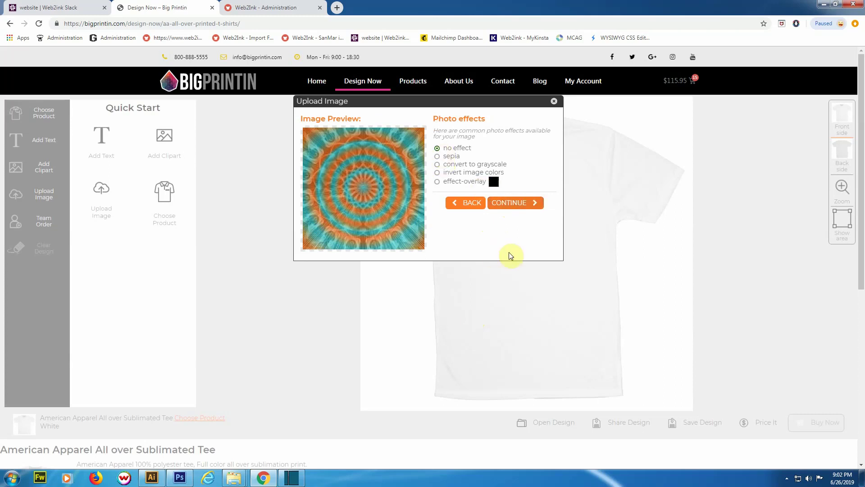
{"action": "left_click", "coordinate": [515, 206]}
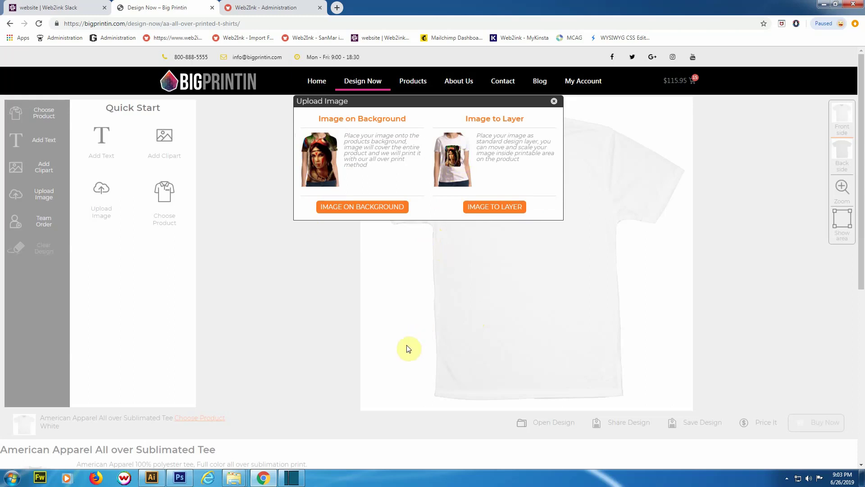
{"action": "left_click", "coordinate": [361, 208]}
Spread the tie-dye image over the whole shirt at 40.65 inches square and adjust its position
{"action": "left_click", "coordinate": [354, 209]}
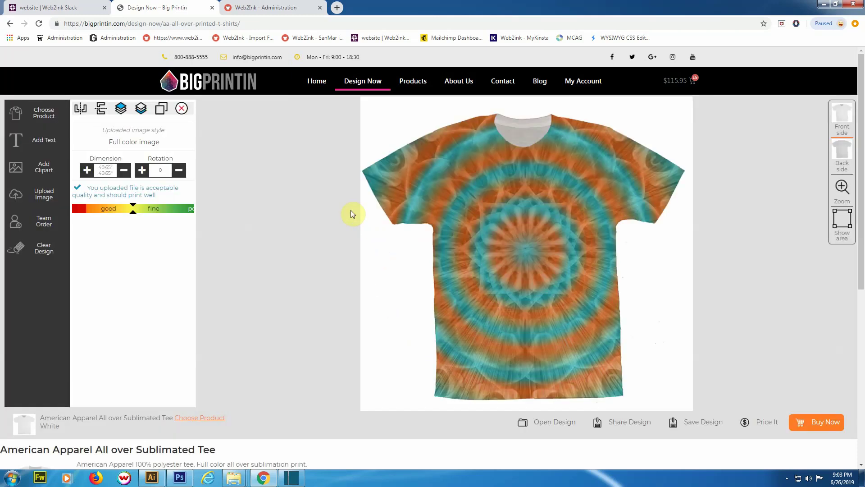
{"action": "left_click_drag", "start_coordinate": [533, 245], "coordinate": [557, 202]}
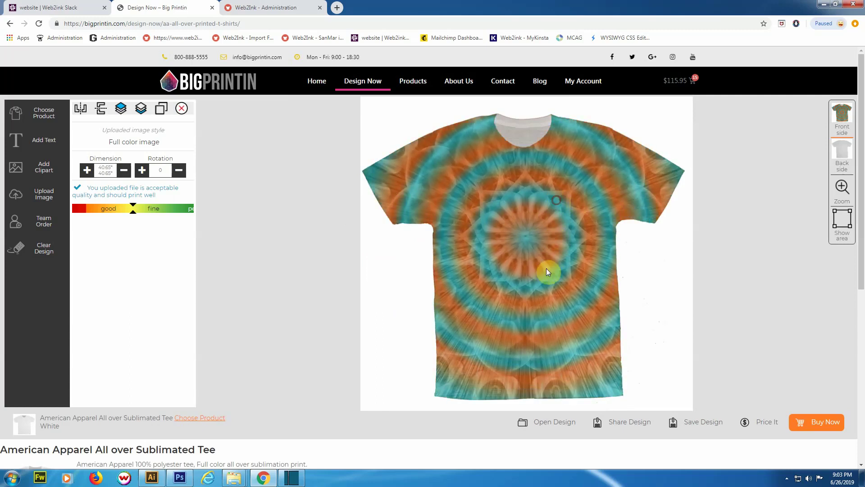
{"action": "mouse_move", "coordinate": [546, 269]}
{"action": "left_mouse_down"}
{"action": "mouse_move", "coordinate": [545, 236]}
{"action": "mouse_move", "coordinate": [551, 315]}
{"action": "mouse_move", "coordinate": [550, 261]}
{"action": "mouse_move", "coordinate": [550, 283]}
{"action": "left_mouse_up"}
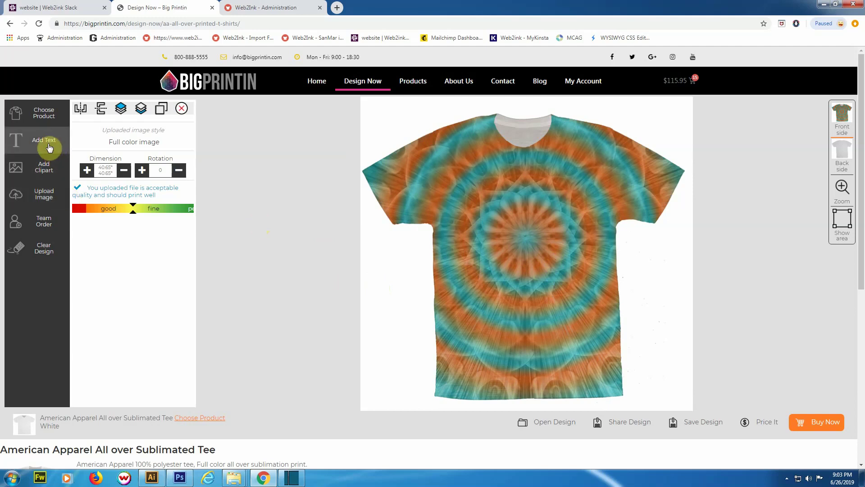
Add the VW bus clipart, shrink it to about 8.96" × 9.36", and centre it on the chest
{"action": "left_click", "coordinate": [46, 171]}
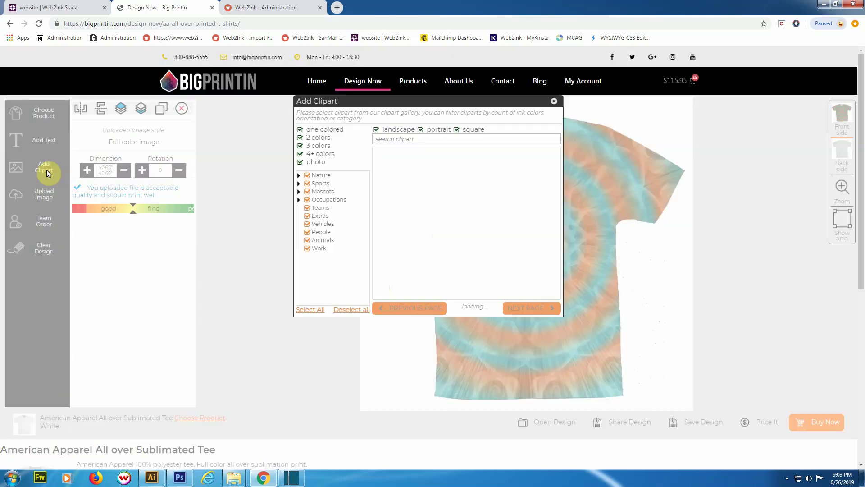
{"action": "left_click", "coordinate": [386, 282]}
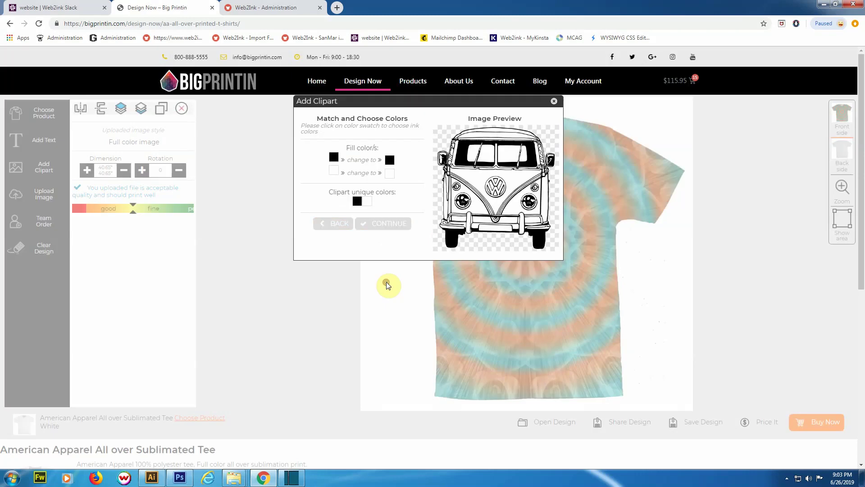
{"action": "left_click", "coordinate": [382, 223]}
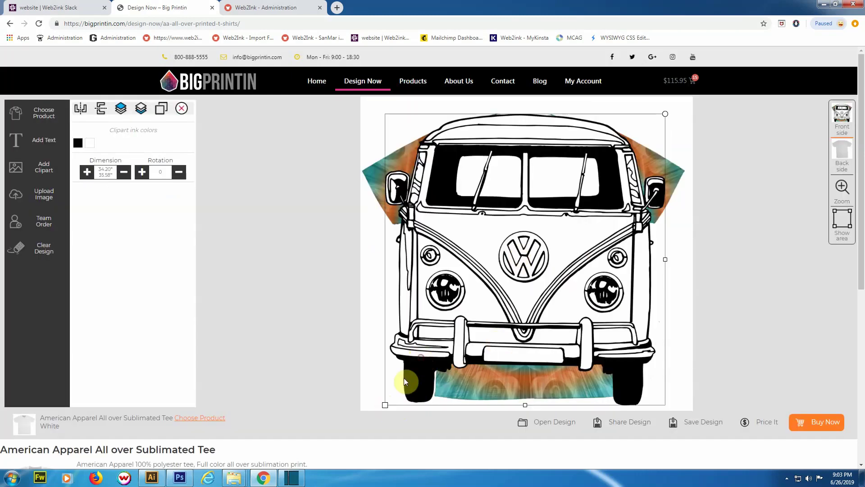
{"action": "left_click_drag", "start_coordinate": [385, 405], "coordinate": [506, 286]}
{"action": "mouse_move", "coordinate": [523, 225]}
{"action": "left_mouse_down"}
{"action": "mouse_move", "coordinate": [535, 218]}
{"action": "mouse_move", "coordinate": [527, 198]}
{"action": "mouse_move", "coordinate": [568, 205]}
{"action": "mouse_move", "coordinate": [585, 188]}
{"action": "mouse_move", "coordinate": [526, 220]}
{"action": "mouse_move", "coordinate": [536, 220]}
{"action": "left_mouse_up"}
Deselect, then nudge the VW bus clipart slightly lower on the chest
{"action": "left_click", "coordinate": [504, 385]}
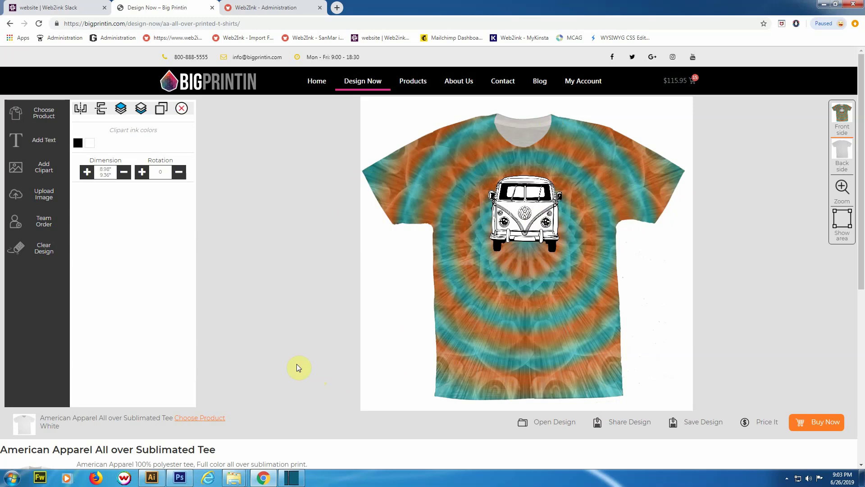
{"action": "left_click_drag", "start_coordinate": [526, 211], "coordinate": [530, 220]}
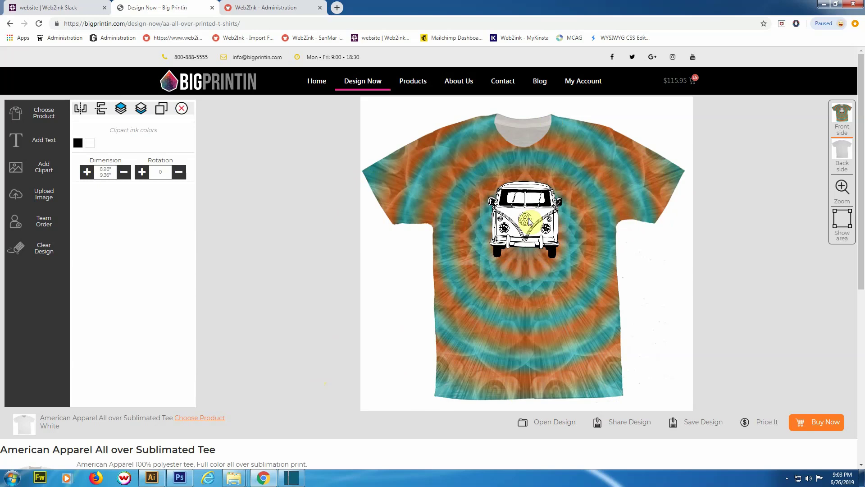